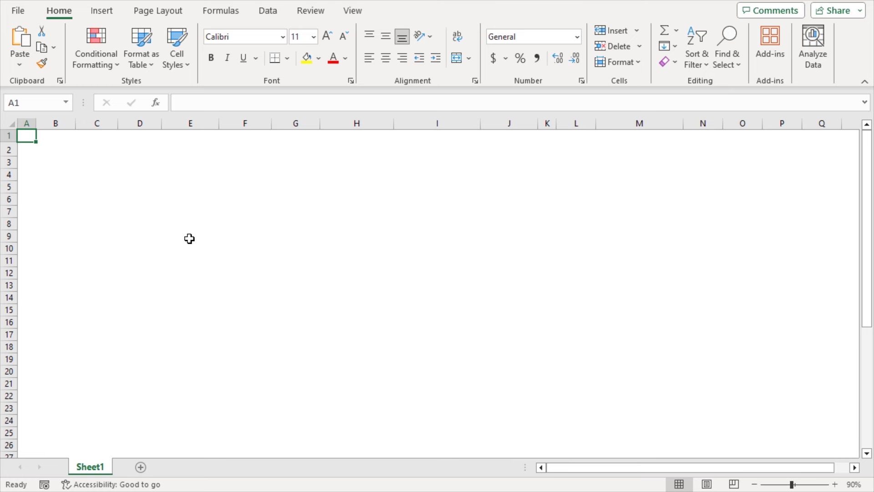
Step: Enter the title 'Monthly Timesheet' in cell B2
click(53, 151)
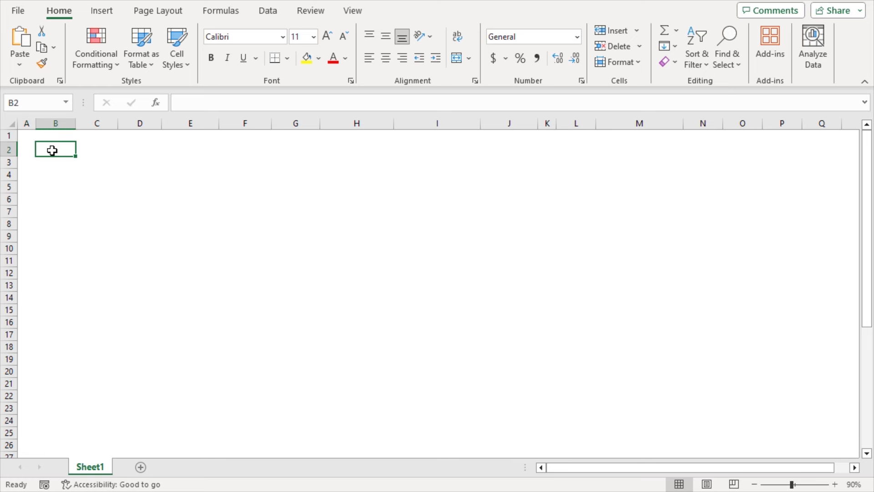
text(Monthly Timesheet)
key(Return)
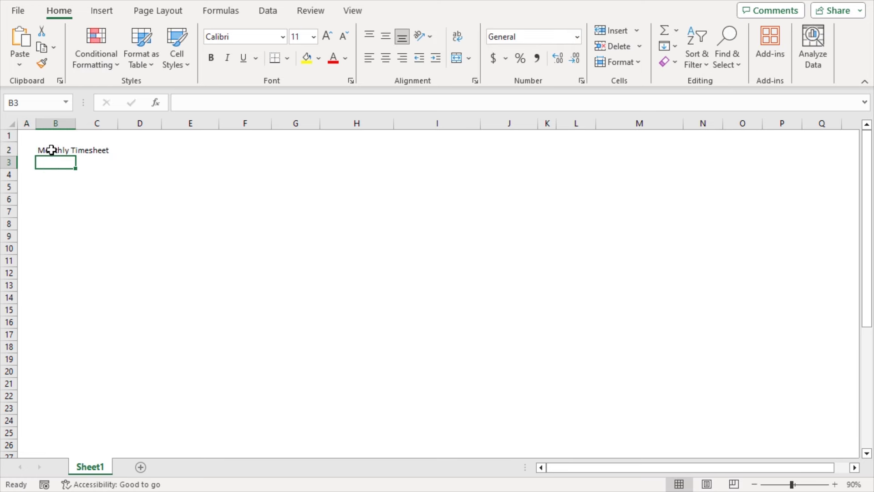
Step: Merge and centre the title across B2:J2, apply Heading 2 style, and enlarge the font two sizes
drag(47, 150, 497, 148)
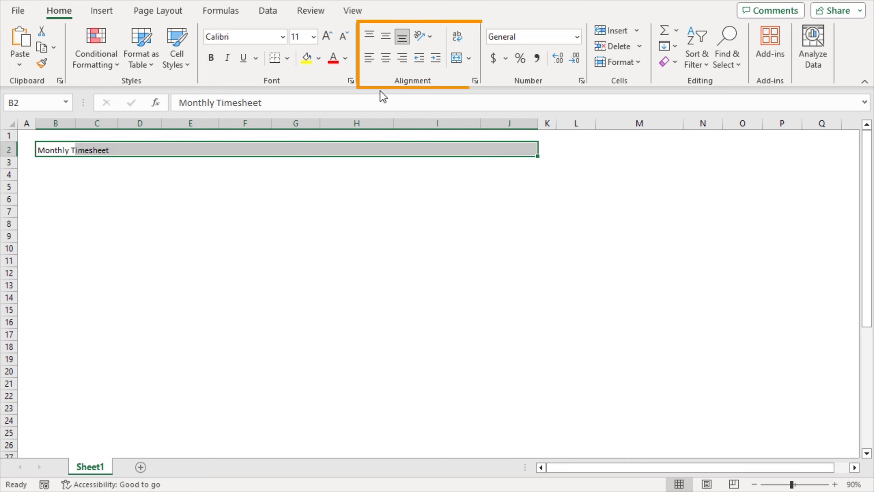
click(456, 59)
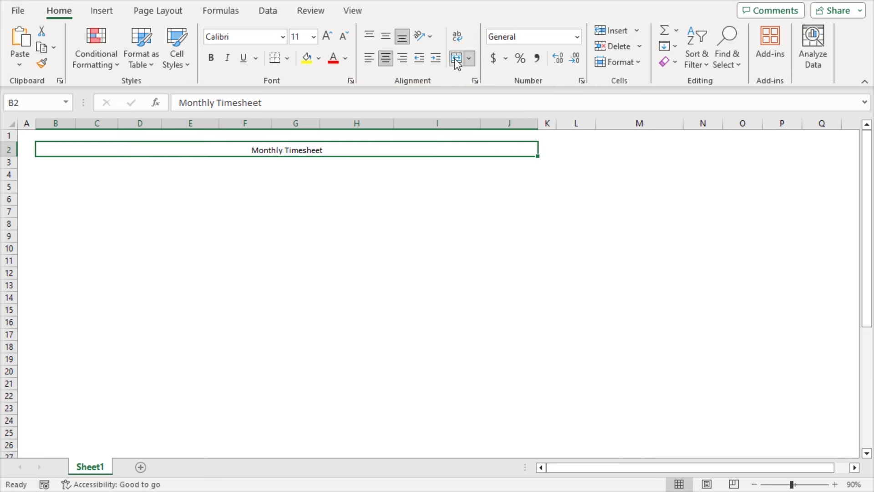
click(183, 67)
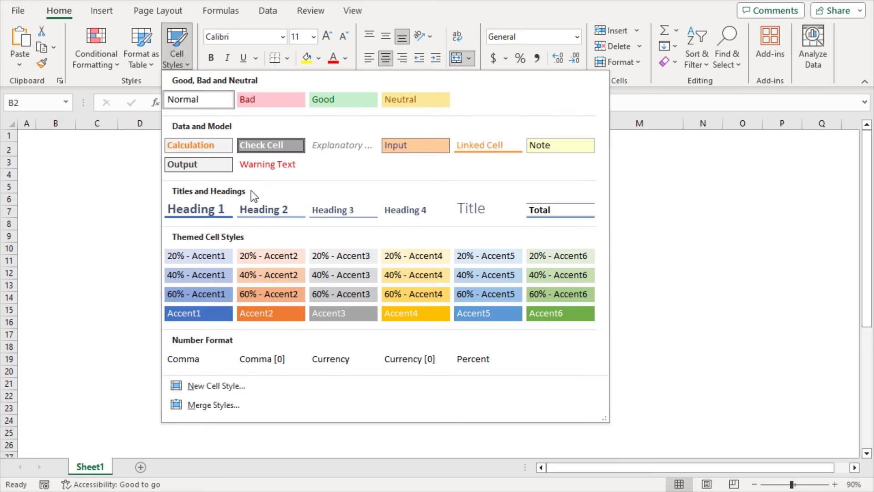
click(274, 209)
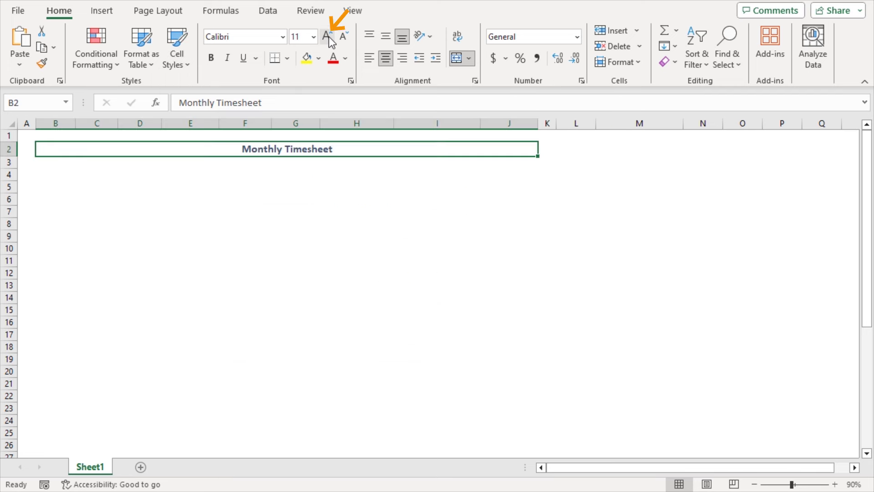
click(328, 36)
click(25, 172)
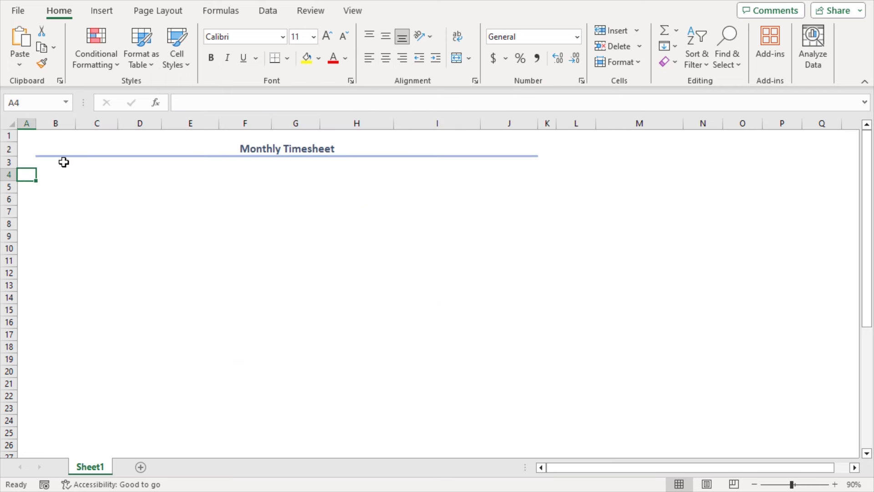
Step: Enter 'FirstCall Steel' in B4 and merge and centre it across B4:J4
click(58, 175)
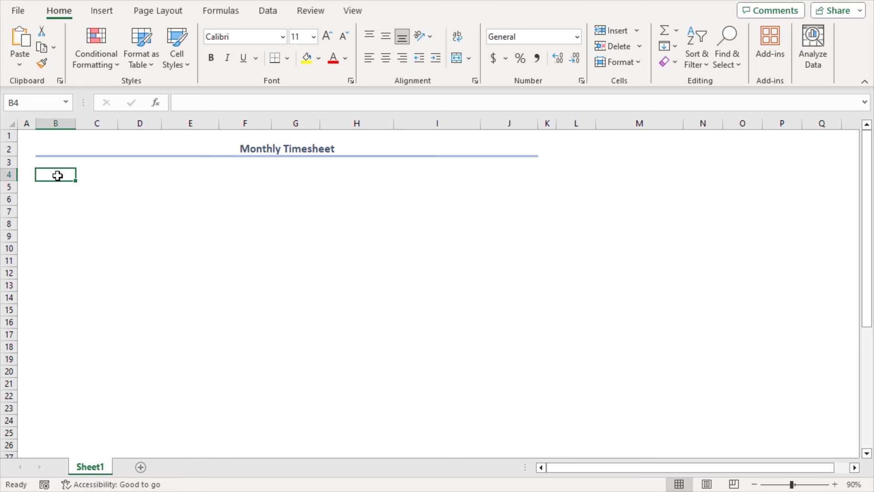
text(FirstCall Steel)
key(Return)
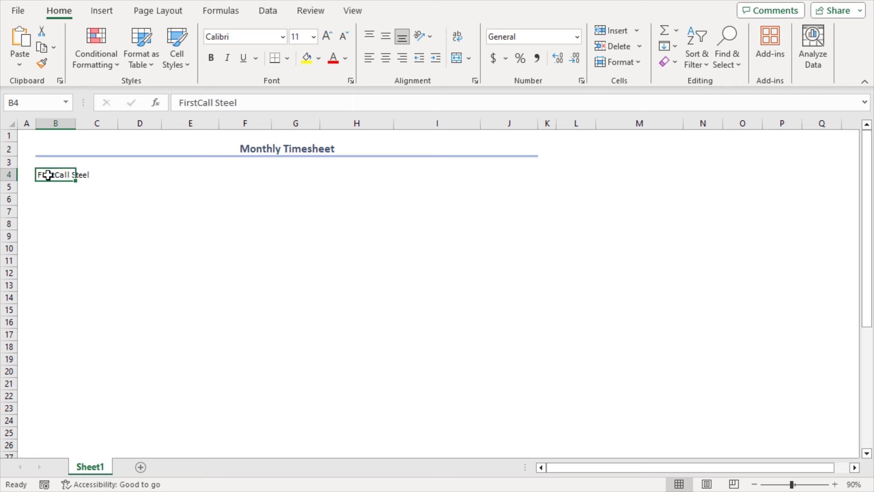
drag(43, 175, 468, 186)
click(457, 58)
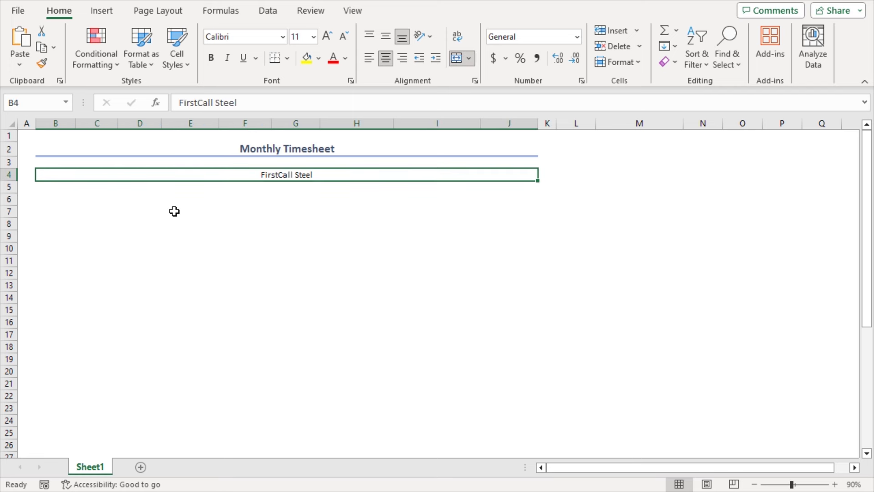
Step: List Employee Name, Project Manager, Month and From down B5:B8
click(56, 187)
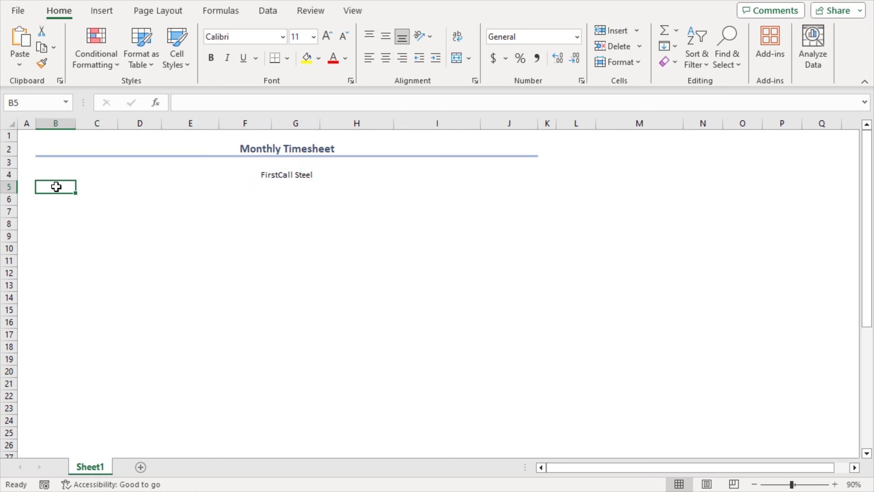
text(Employee Name)
key(Return)
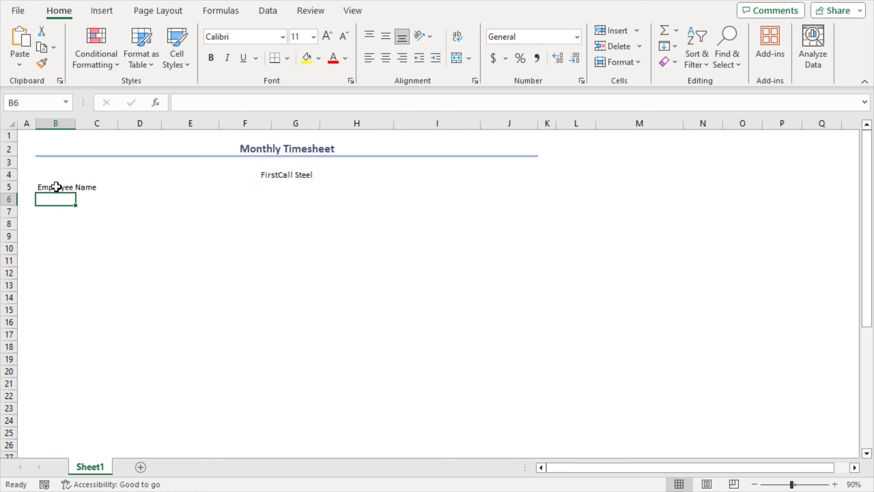
text(Project Manager)
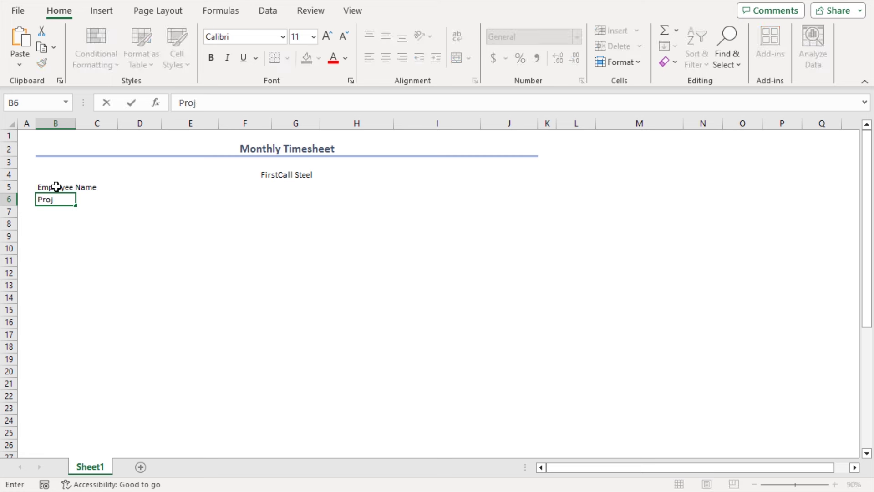
key(Return)
text(Month)
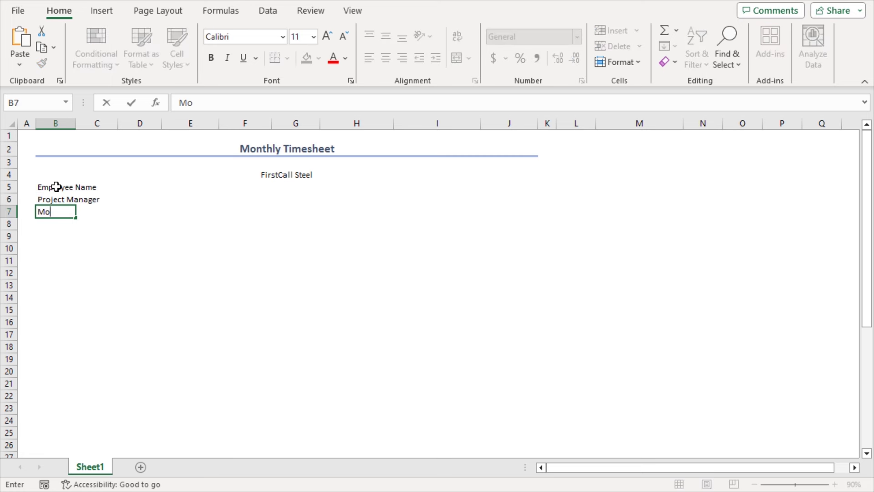
key(Return)
text(From)
key(Return)
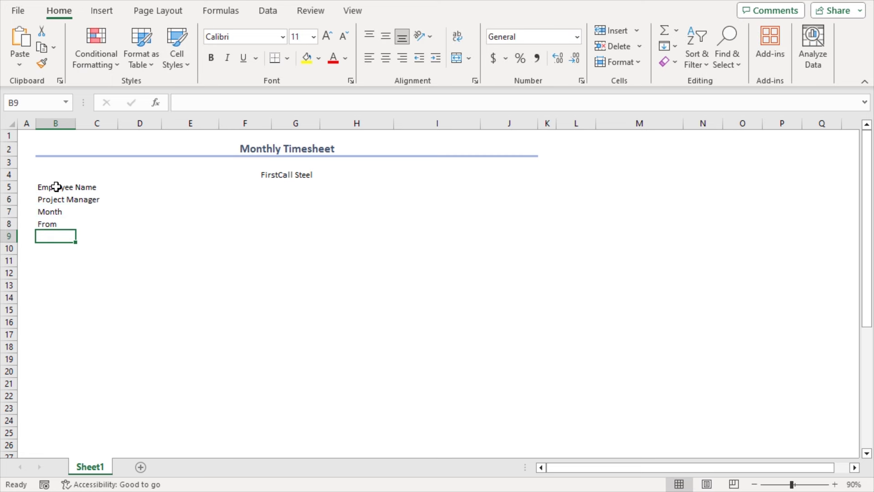
Step: List Contact No., Hourly Rate, Overtime Rate and To down G5:G8
click(284, 190)
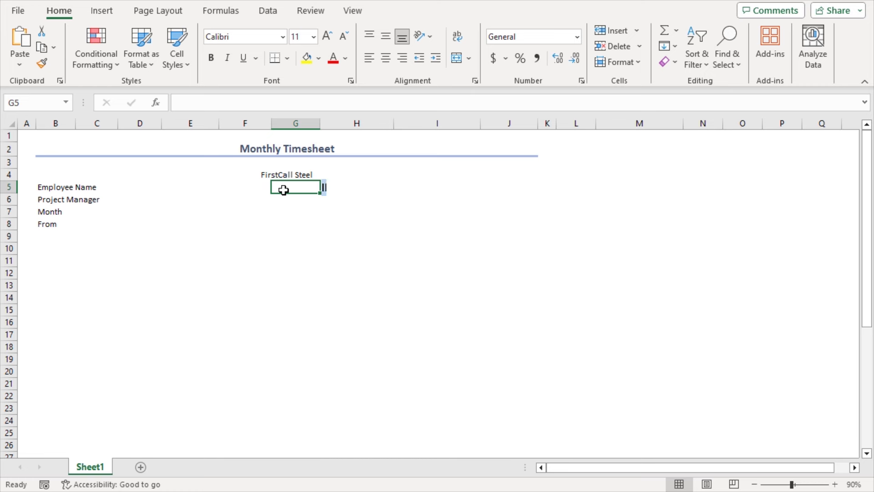
text(Contact No.)
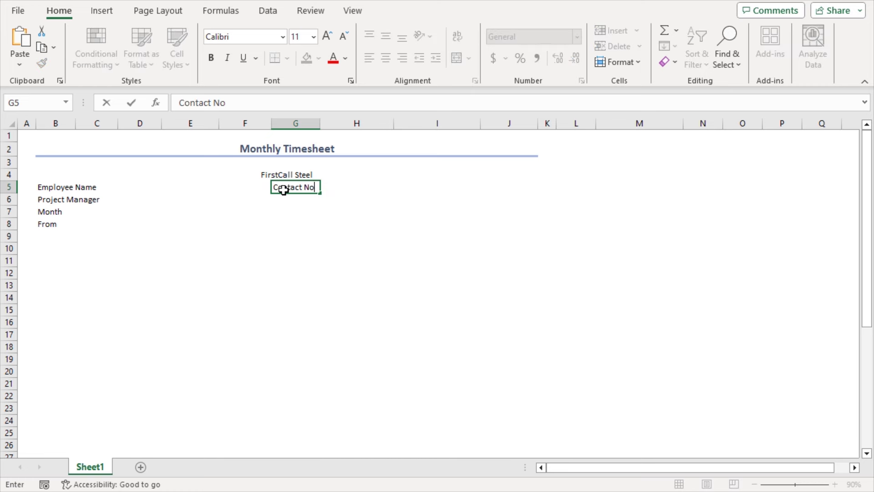
key(Return)
text(Hourly Rate)
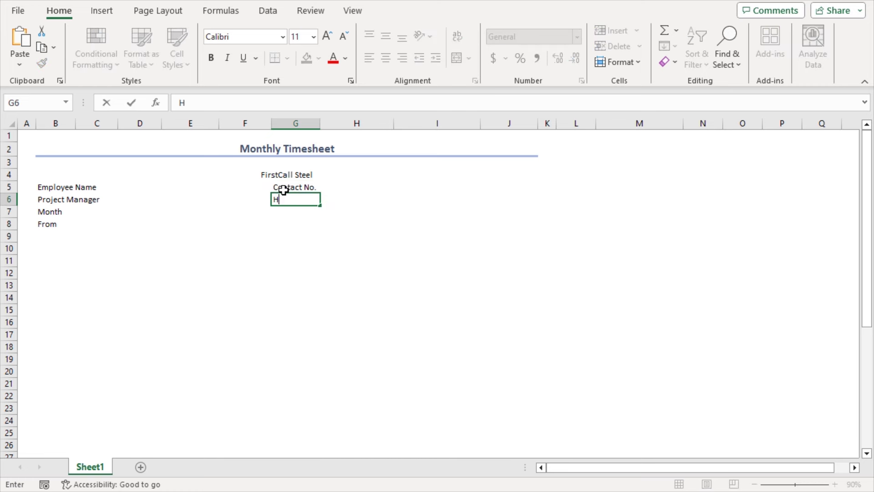
key(Return)
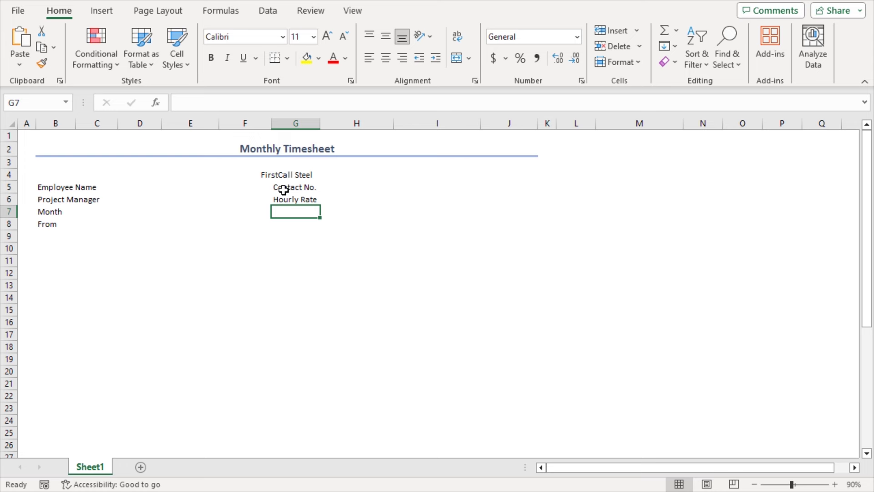
text(Overtime Rate)
key(Return)
text(To)
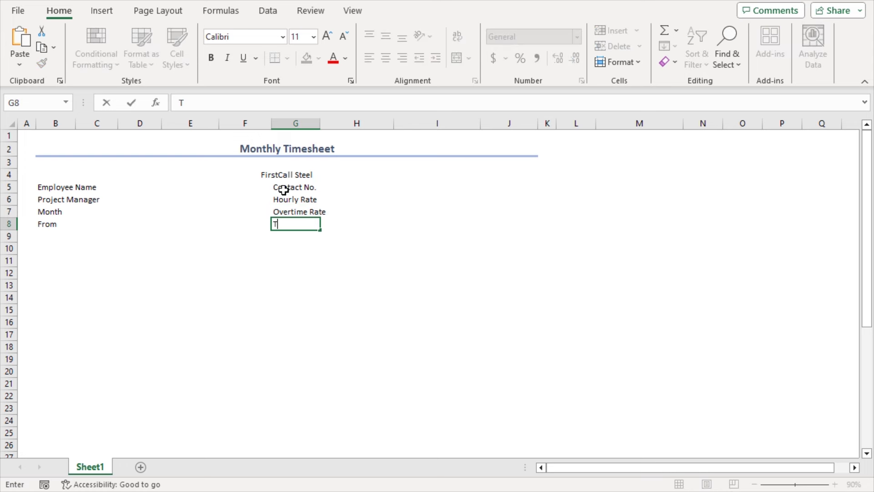
key(Return)
drag(50, 187, 102, 199)
Step: Merge each left label across columns B:C in rows 5–8
click(456, 59)
click(456, 58)
drag(55, 211, 107, 228)
key(F4)
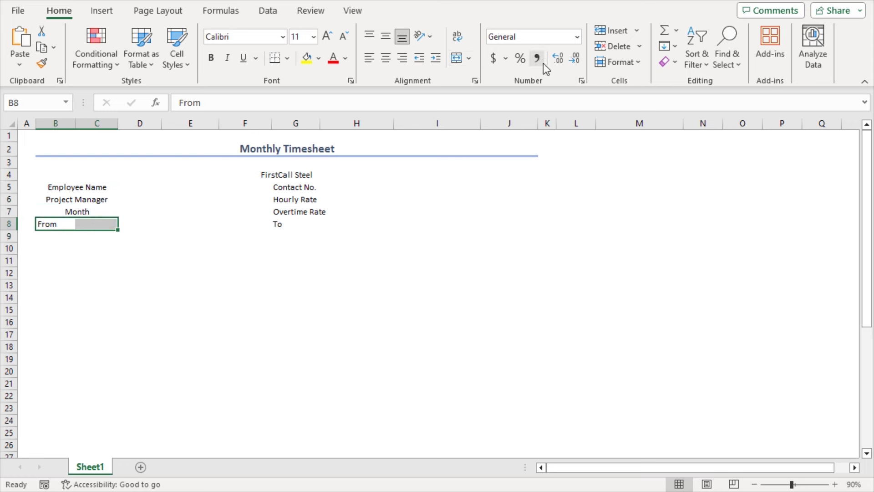
key(F4)
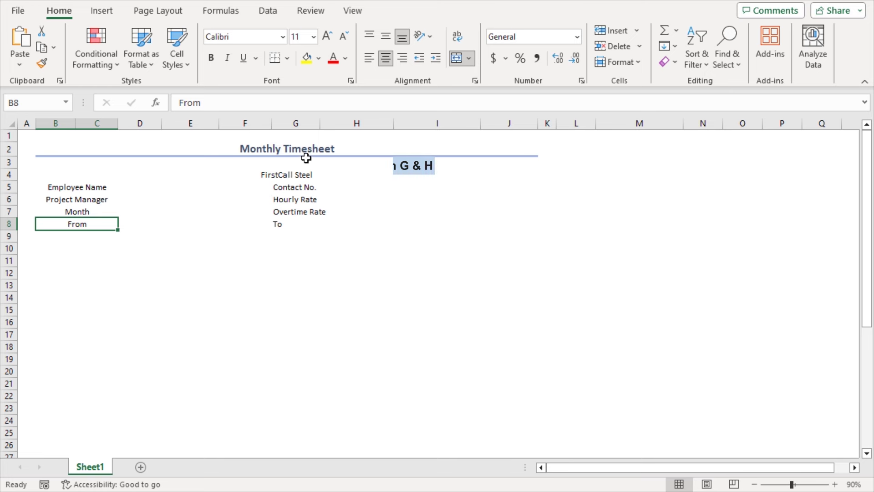
Step: Merge each right label across columns G:H in rows 5–8
drag(291, 186, 344, 185)
click(457, 59)
drag(278, 199, 387, 212)
click(457, 58)
click(461, 58)
drag(275, 224, 387, 224)
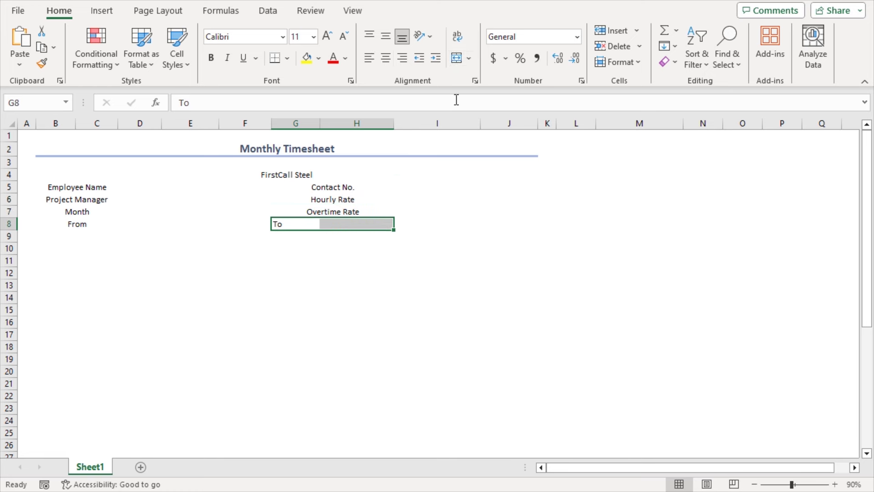
click(460, 58)
Step: Left-align both label blocks B5:C8 and G5:H8
drag(82, 187, 78, 221)
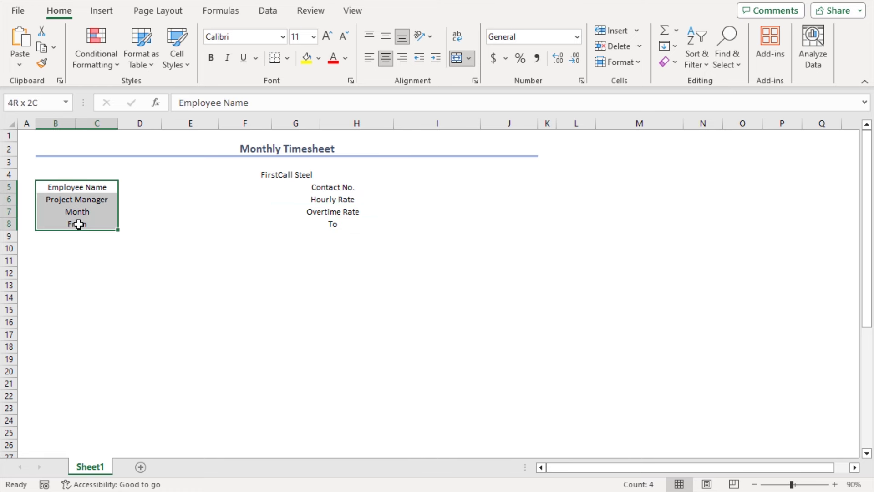
drag(322, 188, 322, 221)
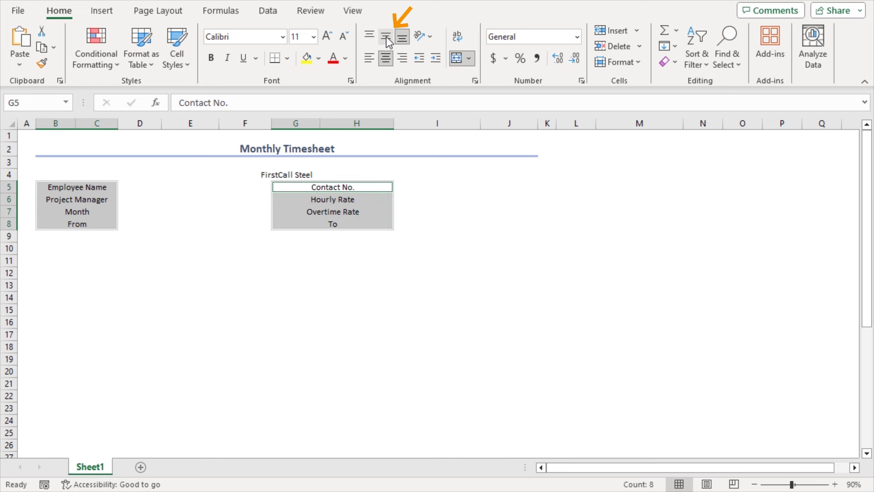
click(370, 58)
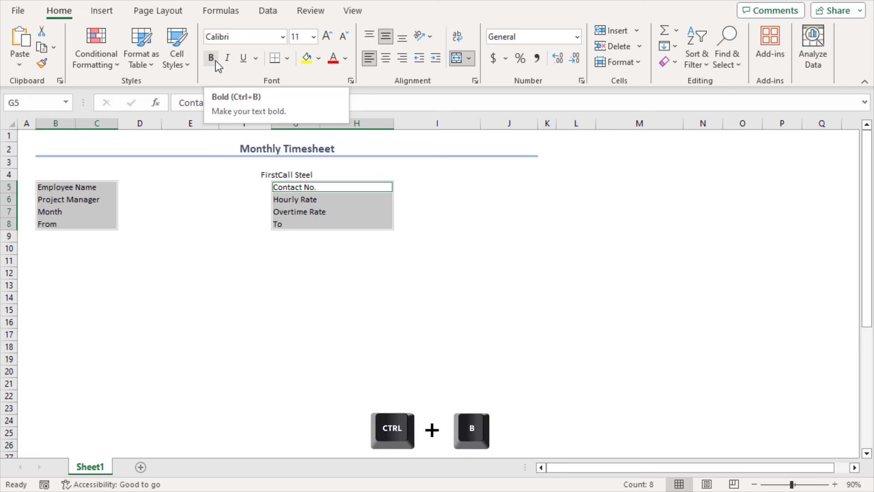
Step: Make the labels bold at 12 pt and shade the Contact No. to To labels light blue
key(ctrl+b)
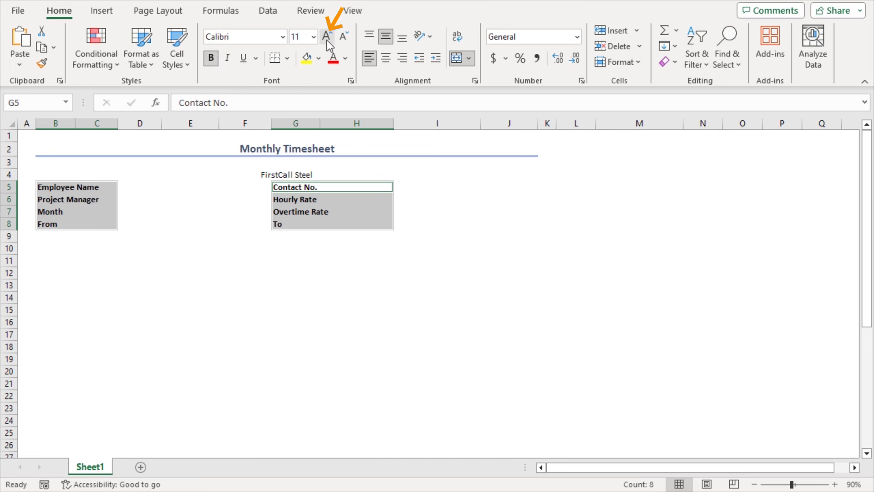
click(326, 38)
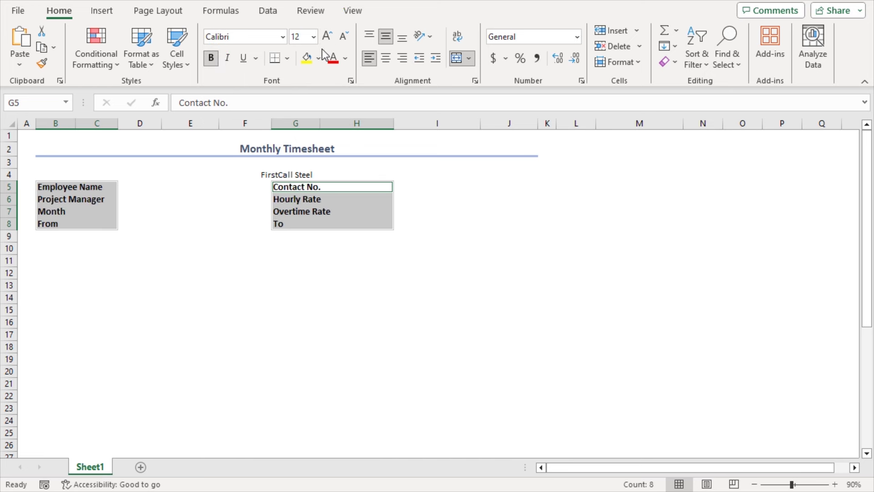
click(318, 59)
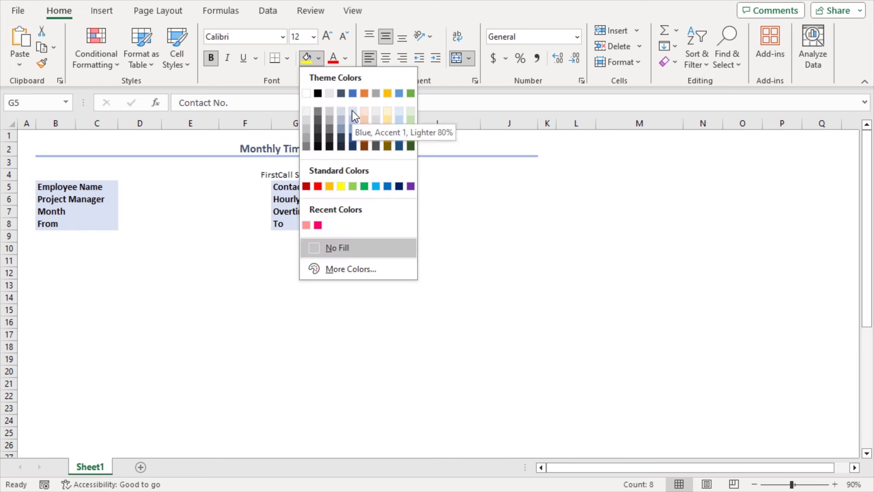
click(355, 117)
Step: Make the FirstCall Steel banner bold, 12 pt, with a light blue fill
click(264, 177)
click(211, 58)
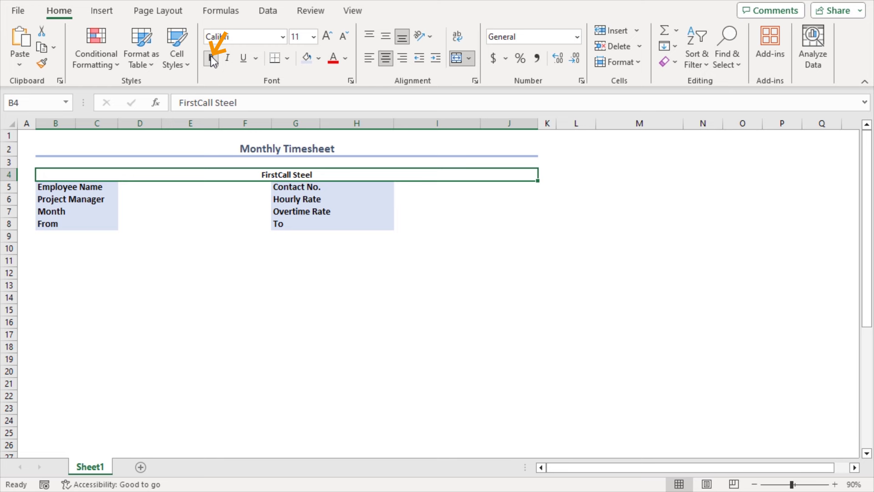
click(328, 36)
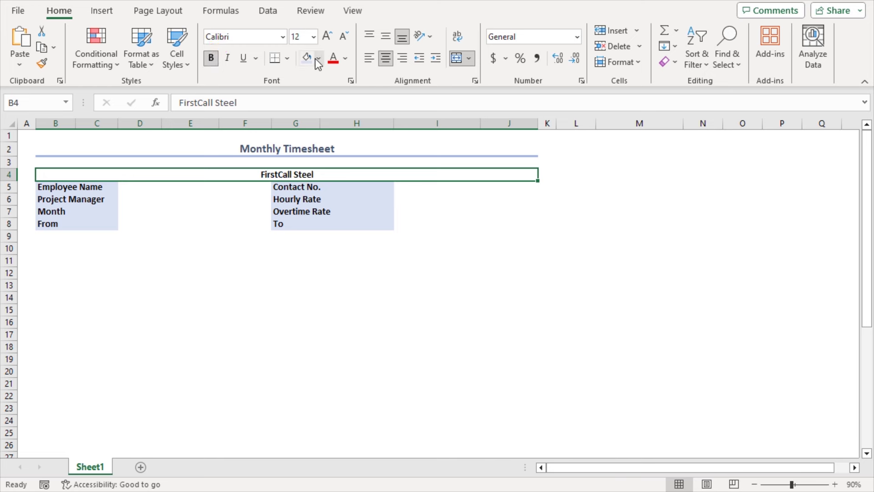
click(319, 57)
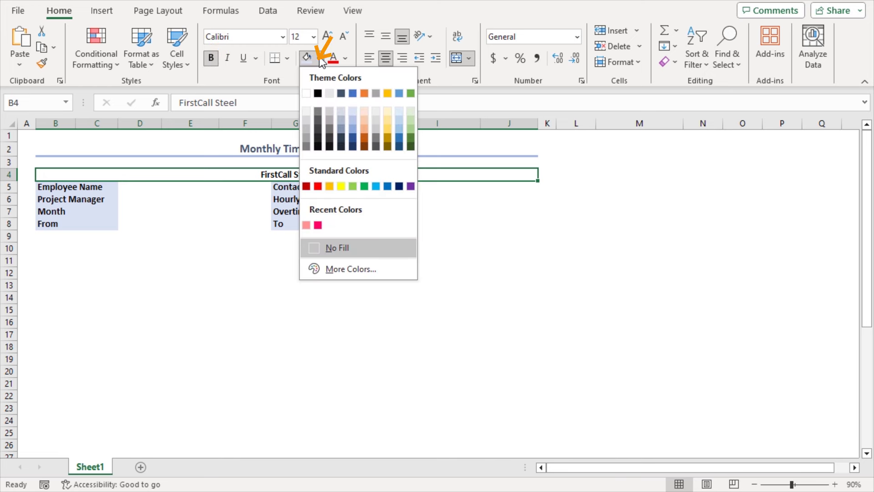
click(403, 115)
click(93, 186)
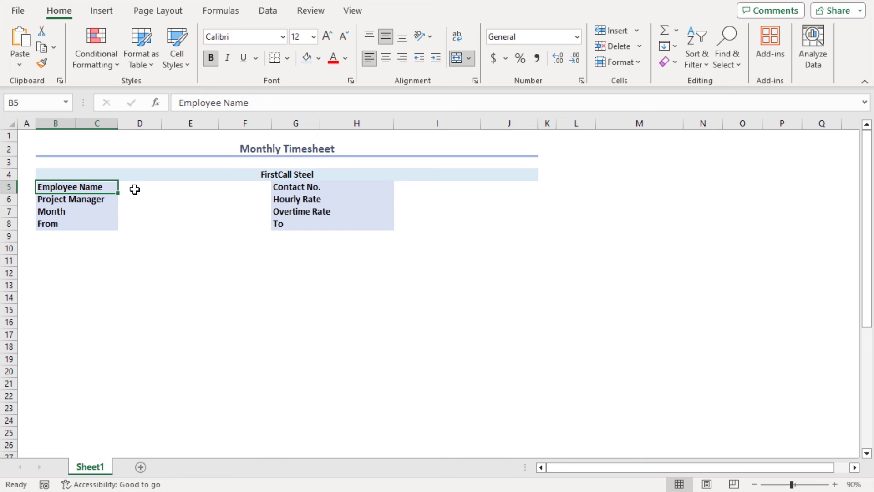
Step: Merge the value cells D:E beside each left label in rows 5–8
drag(130, 187, 182, 186)
click(456, 58)
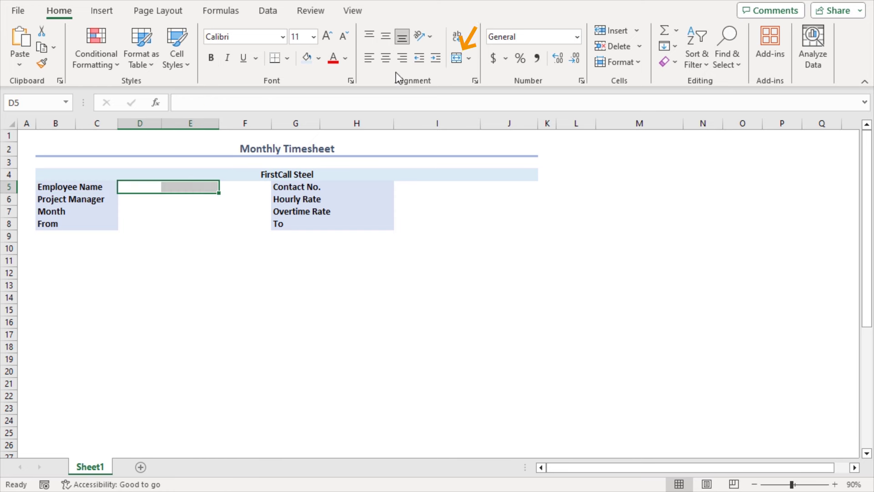
drag(127, 199, 211, 212)
click(457, 58)
click(457, 58)
drag(130, 224, 212, 224)
click(457, 58)
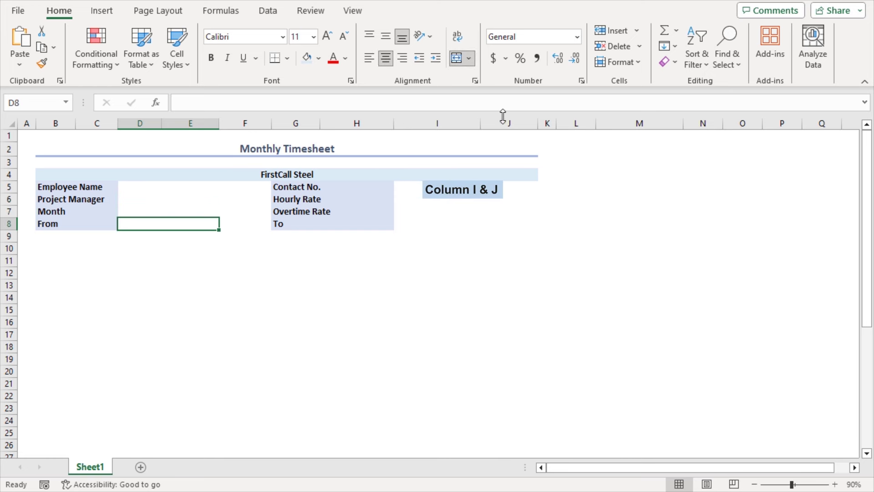
Step: Merge the value cells I:J beside each right label in rows 5–8
drag(414, 190, 488, 187)
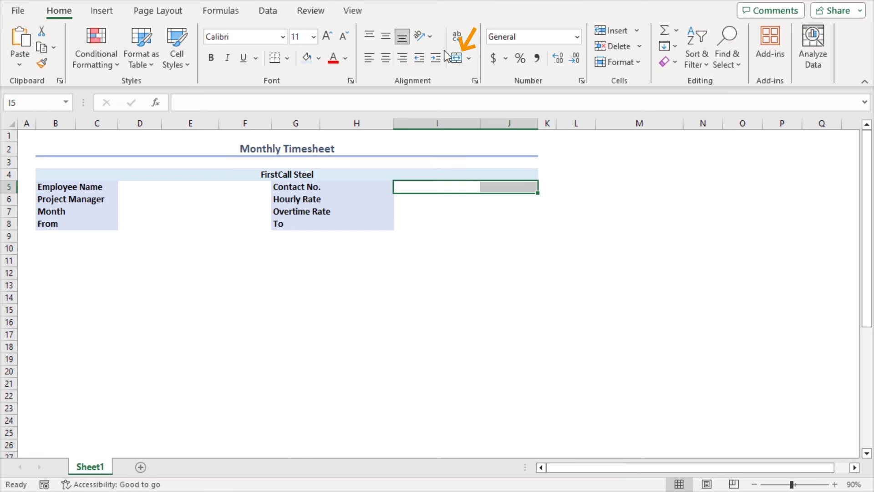
click(457, 57)
drag(403, 199, 497, 201)
click(456, 58)
click(457, 58)
drag(403, 211, 498, 224)
click(457, 57)
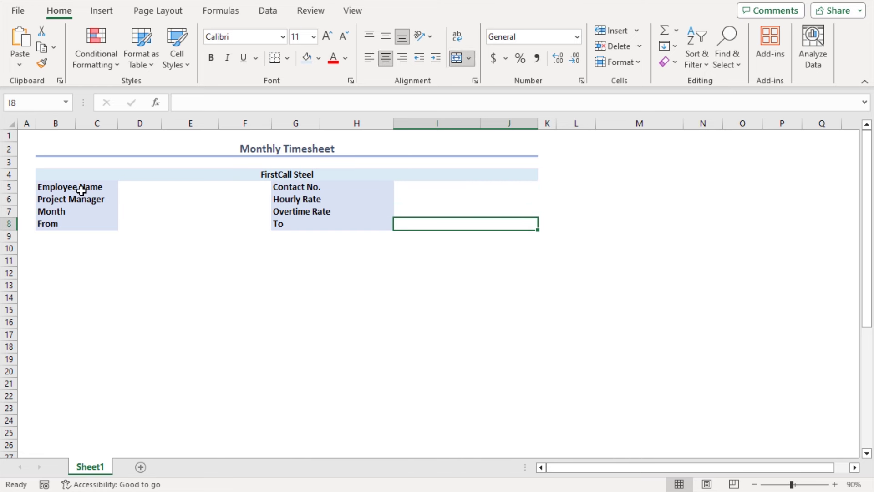
Step: Apply All Borders to both detail blocks B5:E8 and G5:J8 and the banner
drag(72, 189, 155, 221)
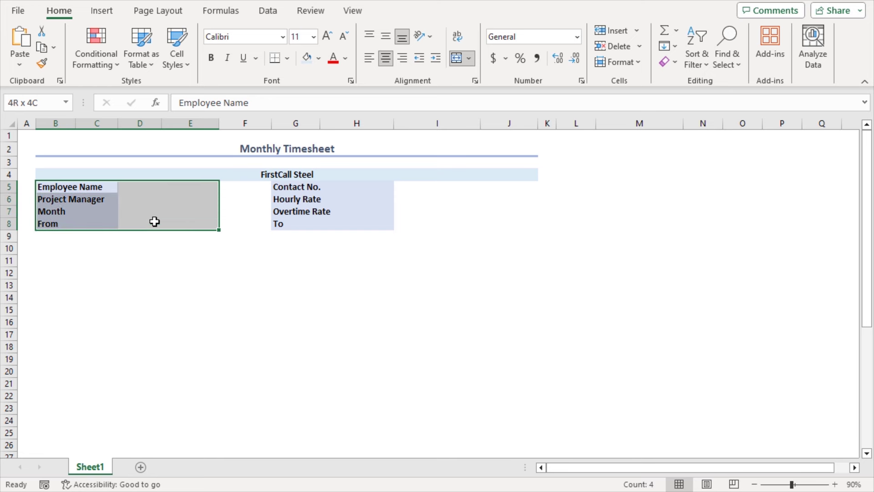
click(288, 58)
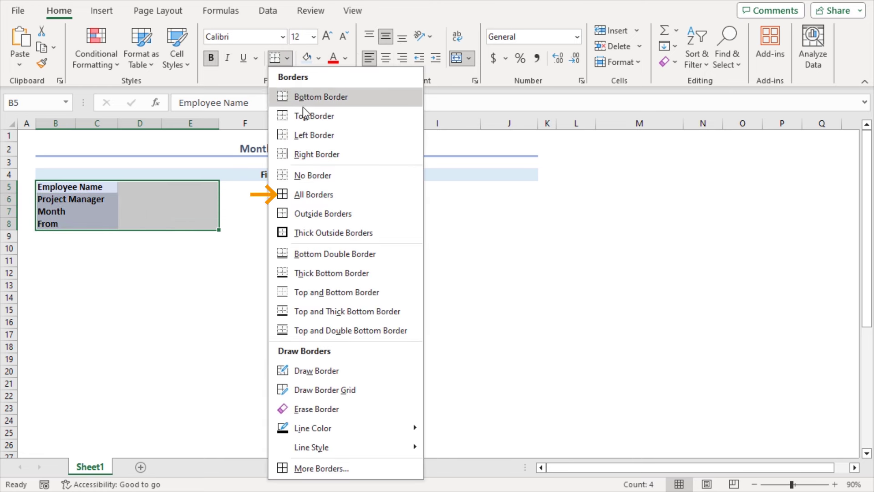
click(305, 194)
drag(298, 191, 445, 227)
click(275, 58)
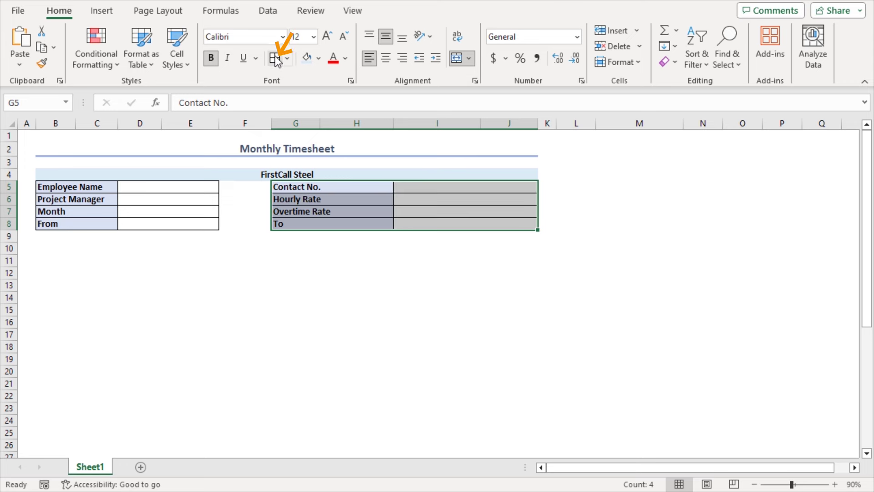
click(182, 170)
click(135, 187)
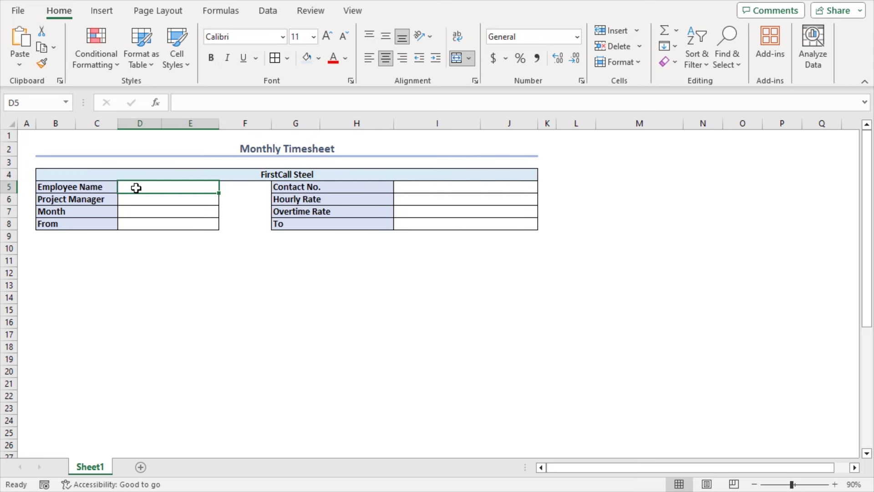
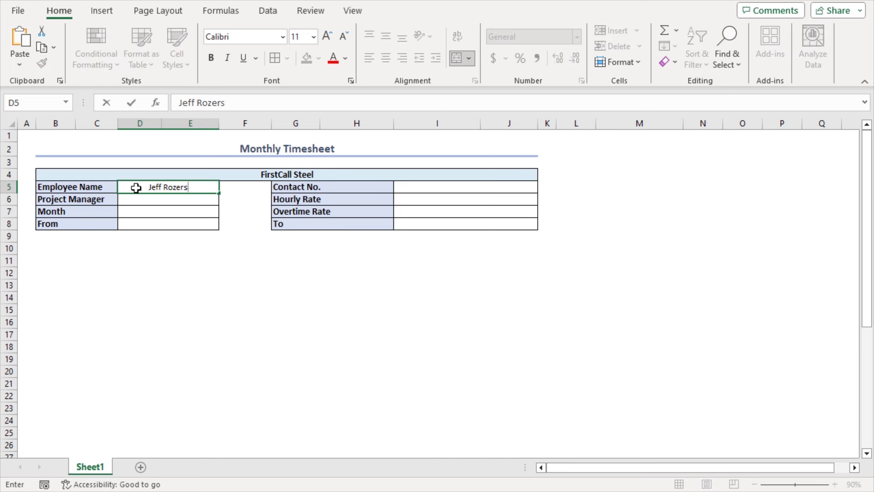
Step: Enter the employee's name in D5 and the project manager's name in D6
key(Return)
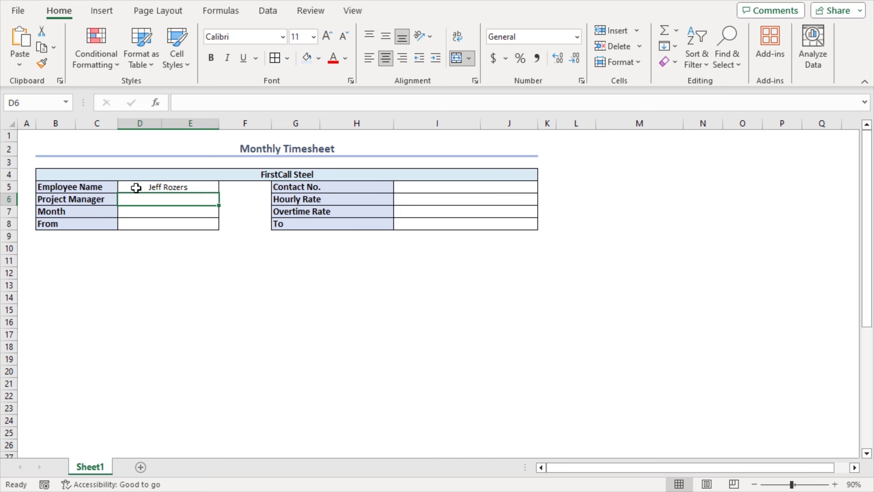
key(Return)
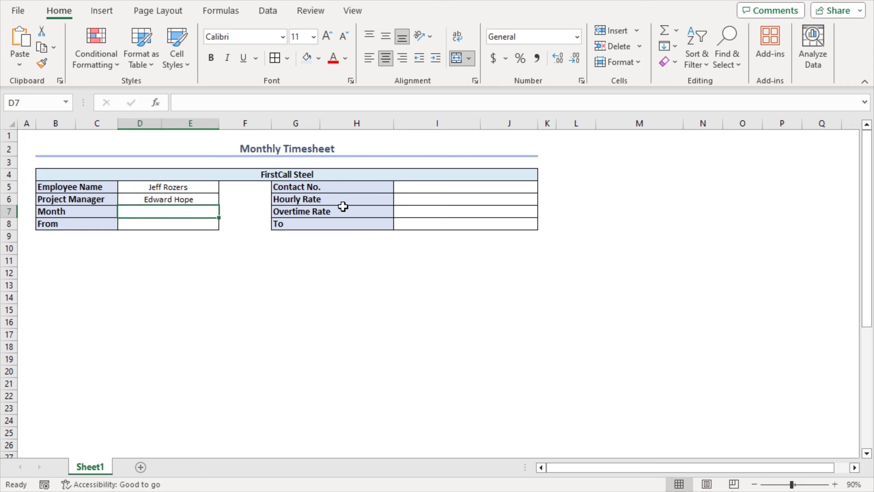
Step: Enter the contact phone number in I5, hourly rate 25 and overtime rate 40
click(418, 187)
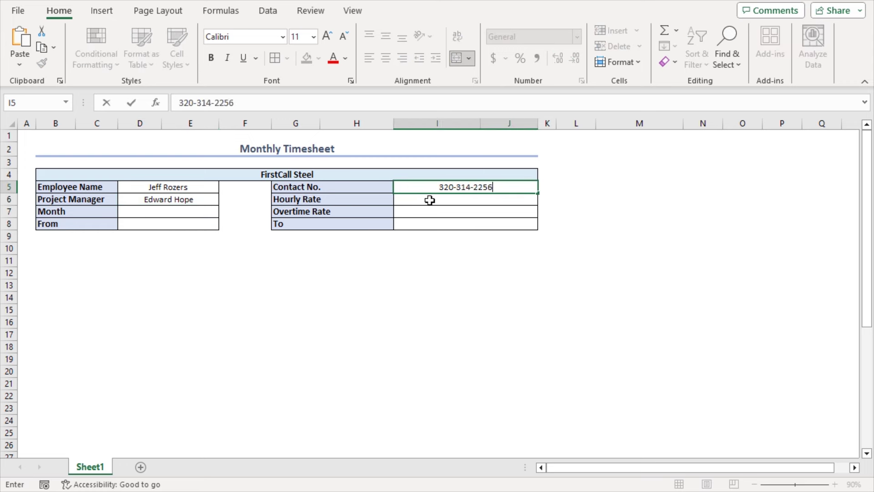
click(430, 201)
text(25)
key(Return)
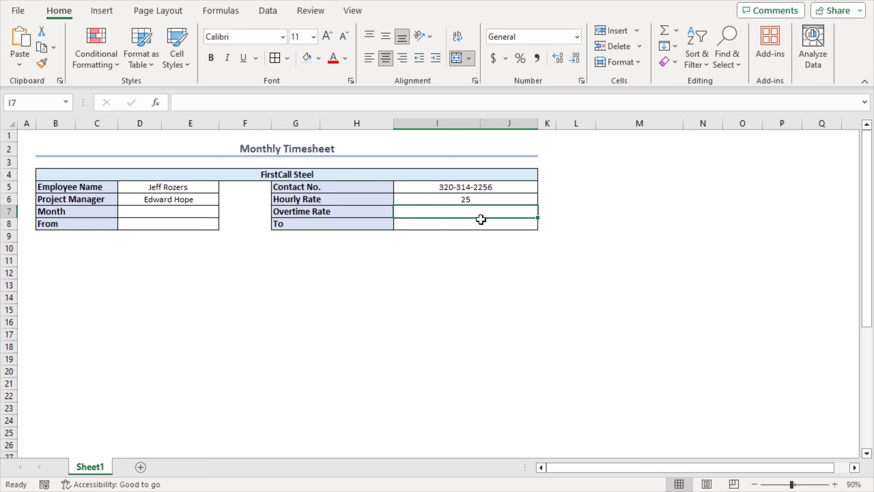
text(40)
key(Return)
Step: Format the two rates in Accounting format, showing $25.00 and $40.00
drag(486, 205, 489, 207)
click(577, 37)
click(548, 160)
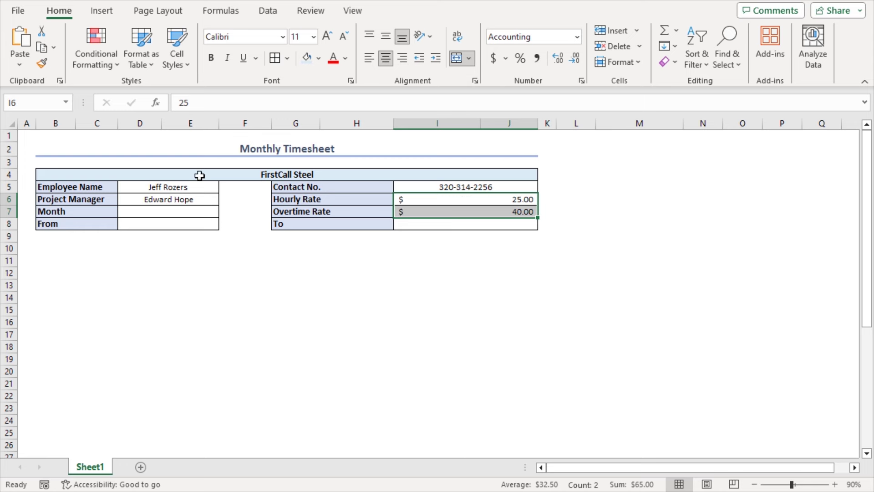
drag(46, 247, 524, 251)
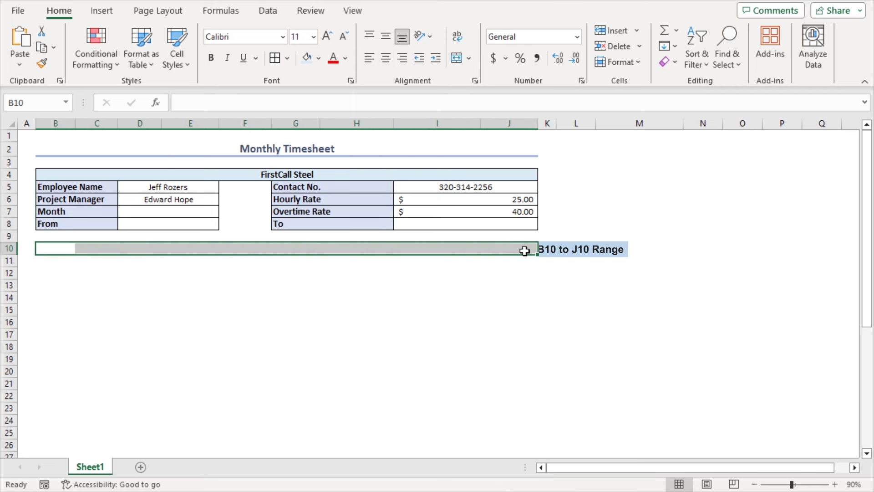
Step: Enter headers Date, Day, In Time, Lunch Start and Lunch End across B10:F10
click(51, 248)
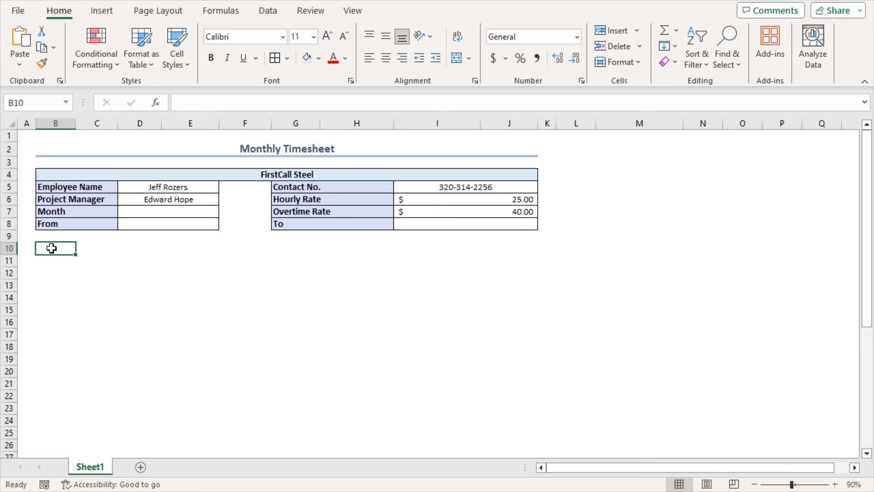
text(Date)
key(Tab)
text(Day)
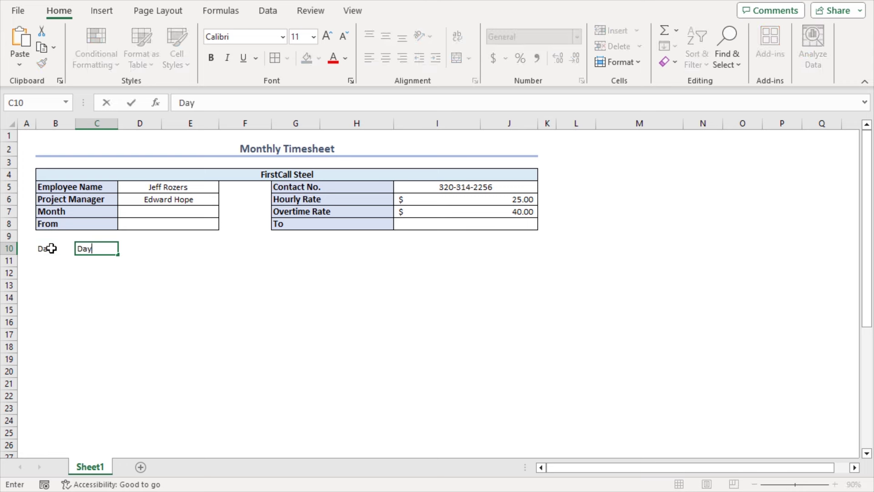
key(Tab)
text(In Time)
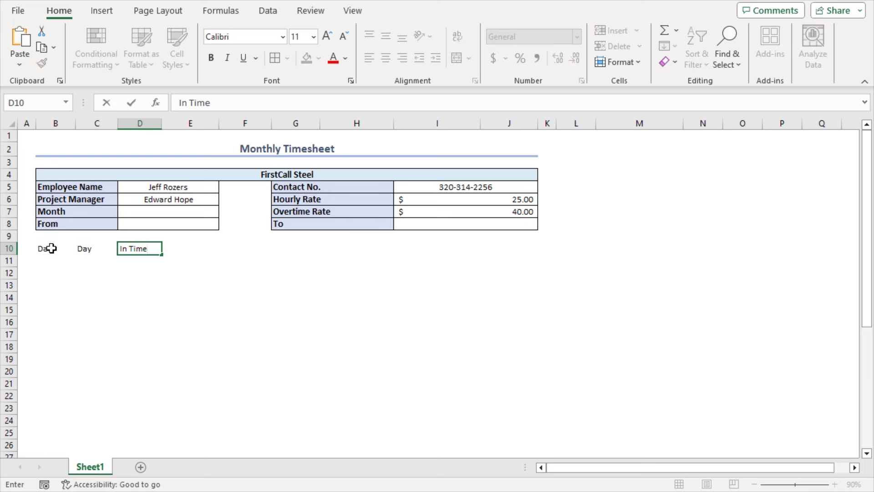
key(Tab)
text(Lunch Start)
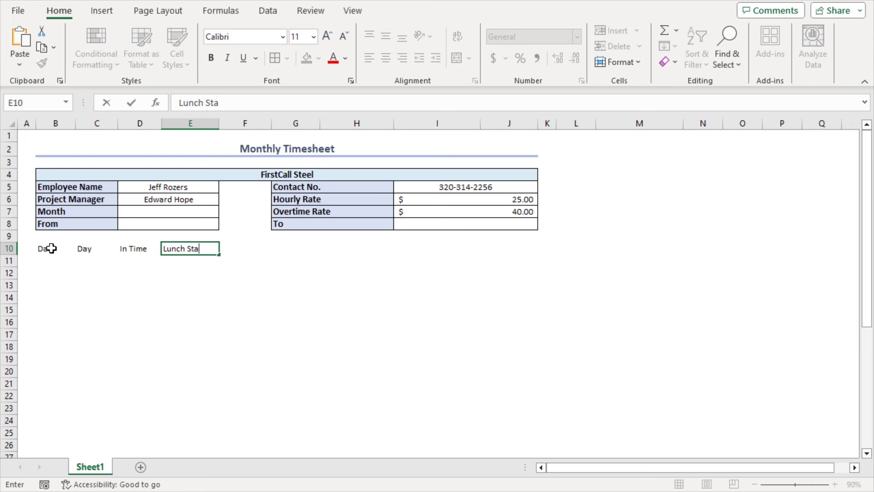
key(Tab)
text(Lunch End)
key(Tab)
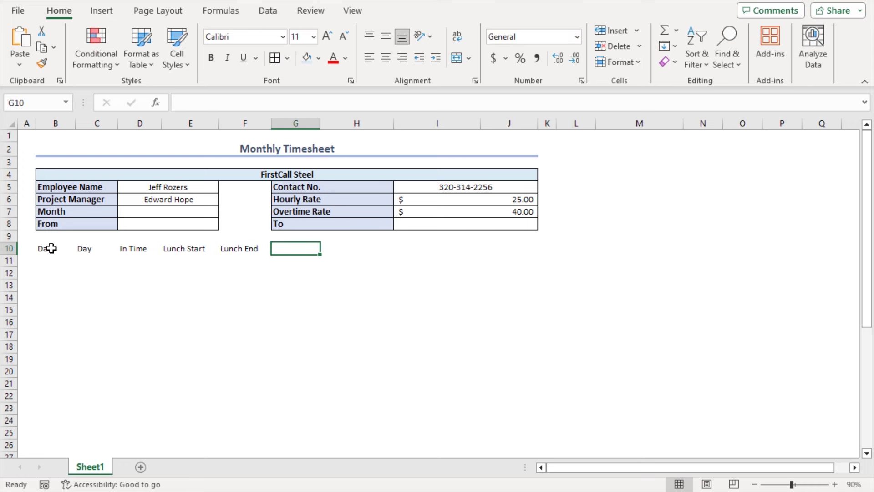
Step: Add headers Out Time, Total Work Hour, Regular Office Time and Overtime in G10:J10
text(Out Time)
key(Tab)
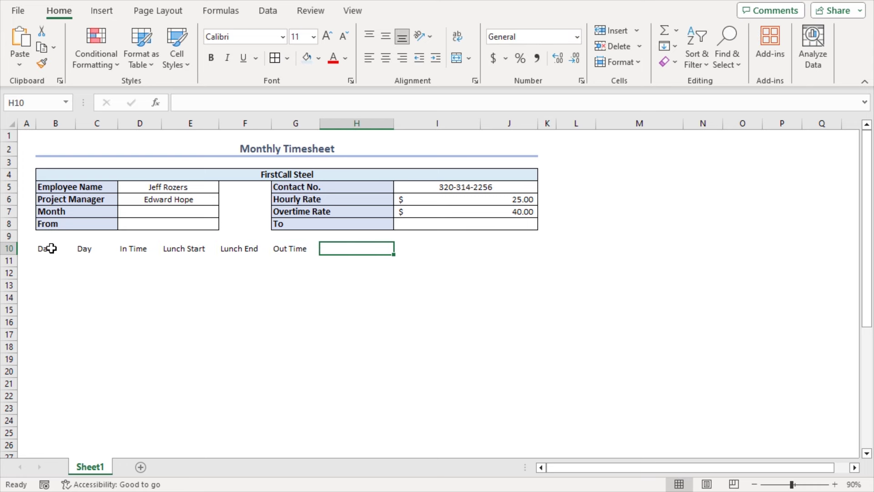
text(Total Work Hour)
key(Tab)
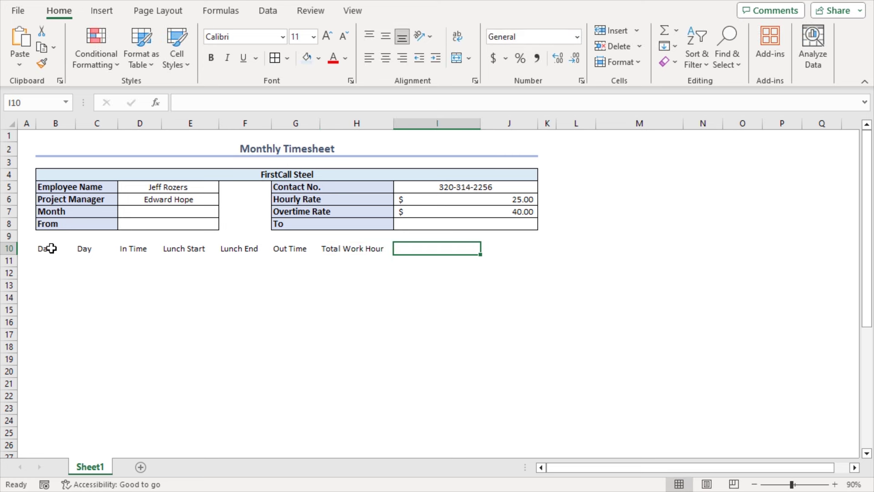
text(Regular Office Time)
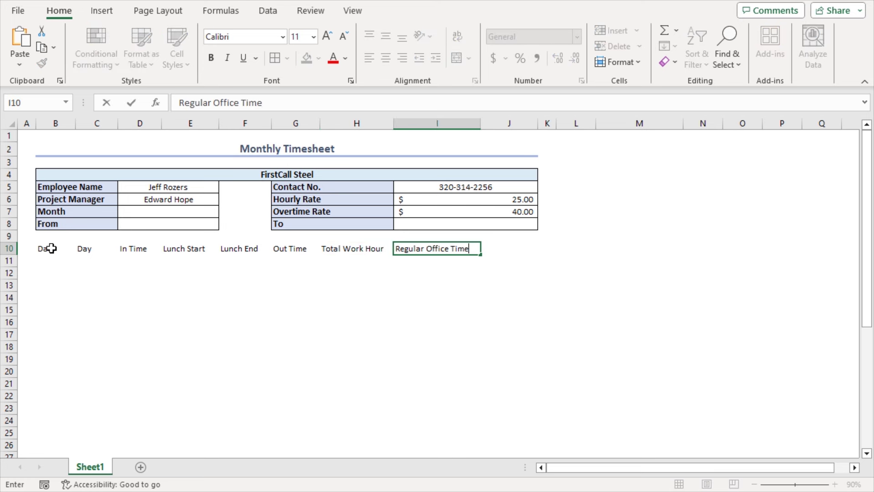
key(Tab)
text(Overtime)
key(Return)
Step: Format headers B10:J10 centred, bold, 12 pt, all borders, Gold Accent 4 Lighter 80% fill
drag(43, 248, 514, 249)
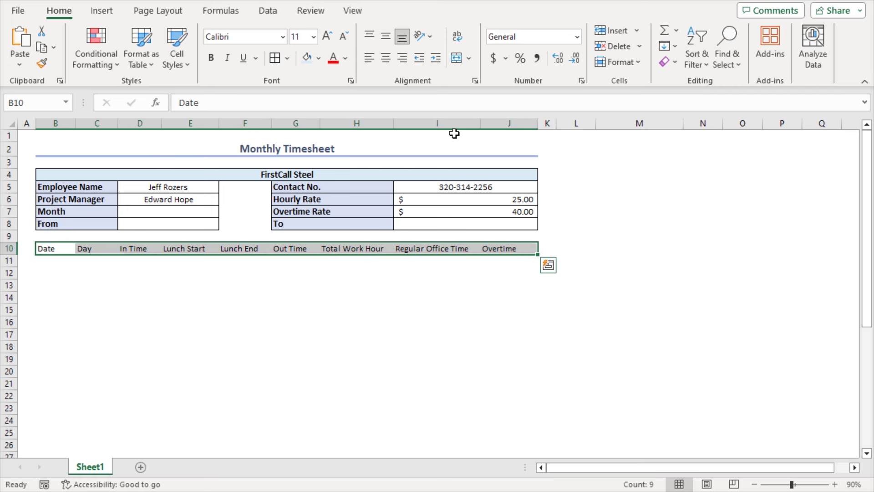
click(387, 40)
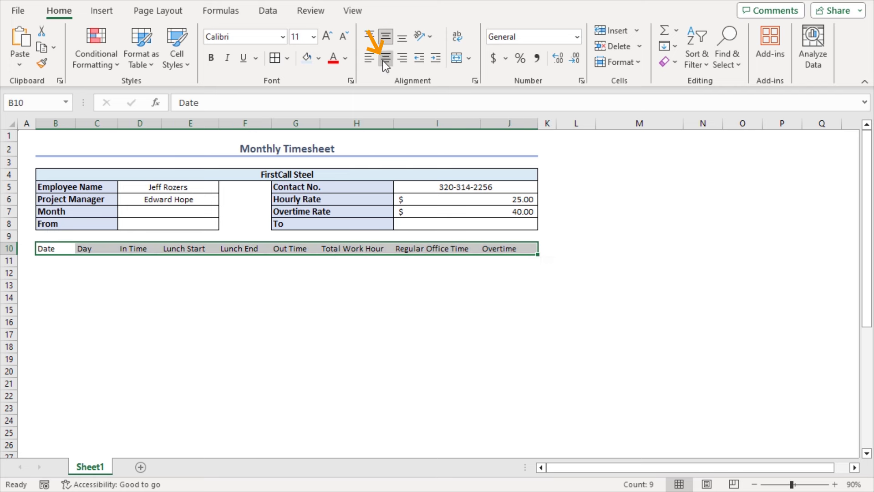
click(385, 59)
click(328, 36)
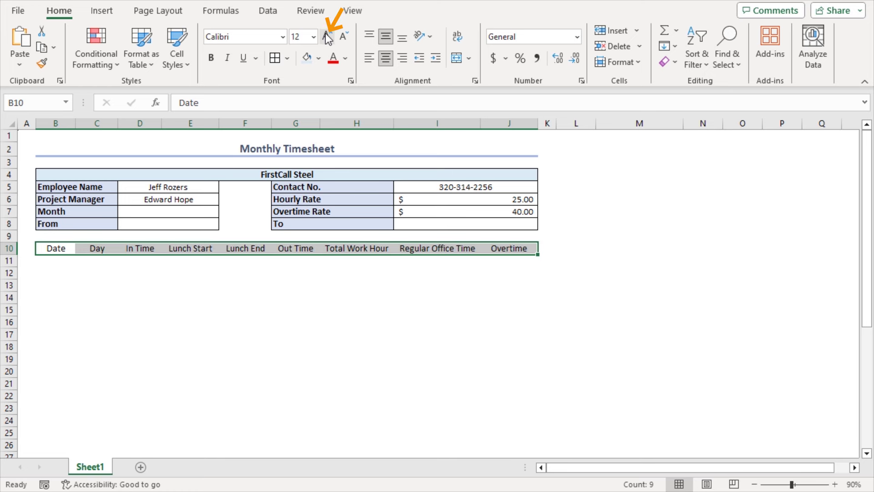
click(211, 58)
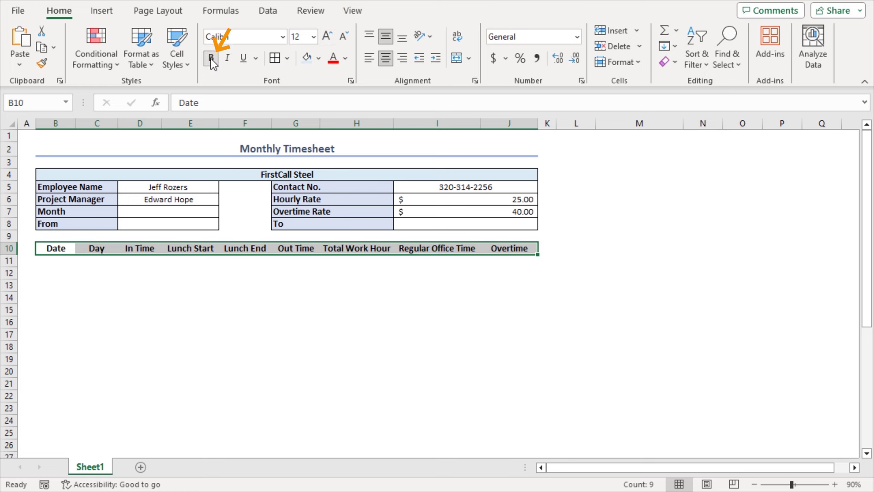
click(274, 61)
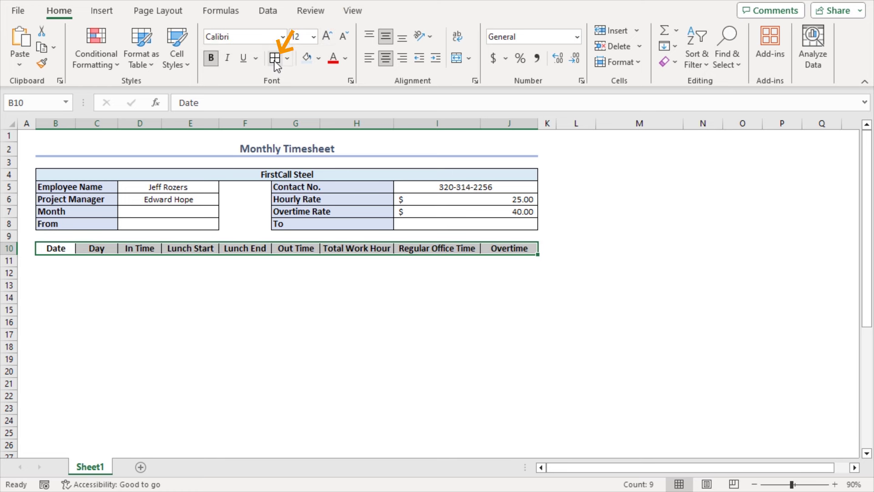
click(319, 59)
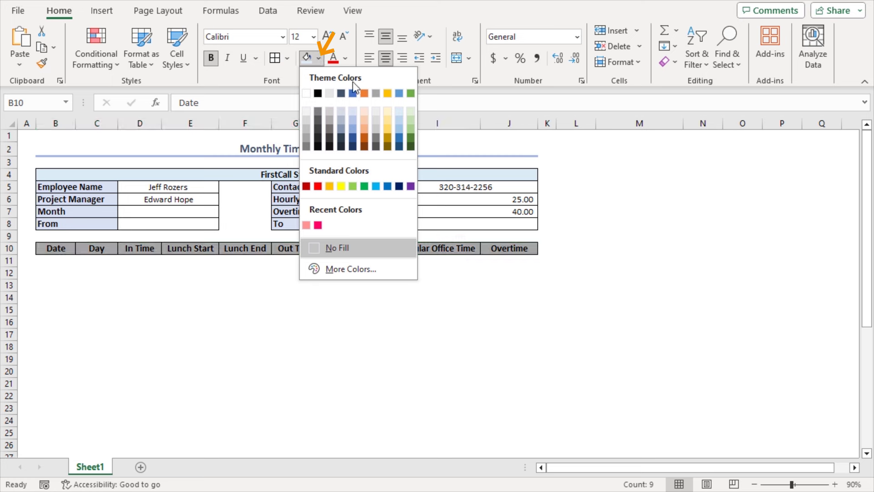
click(388, 111)
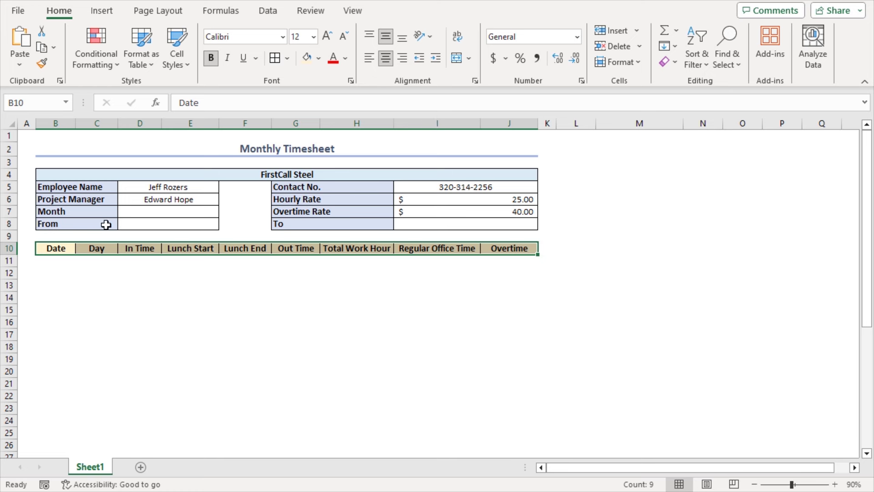
Step: In D7, begin the formula =MID(CELL("filename",A1)
click(176, 213)
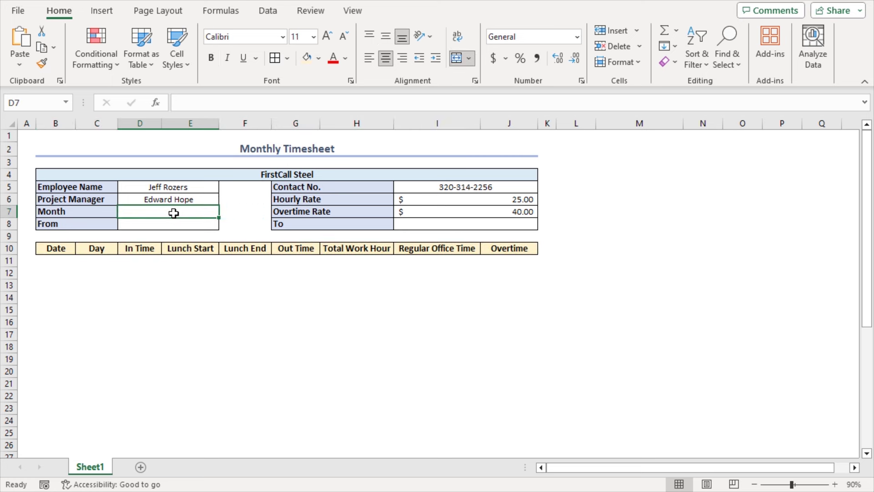
text(=)
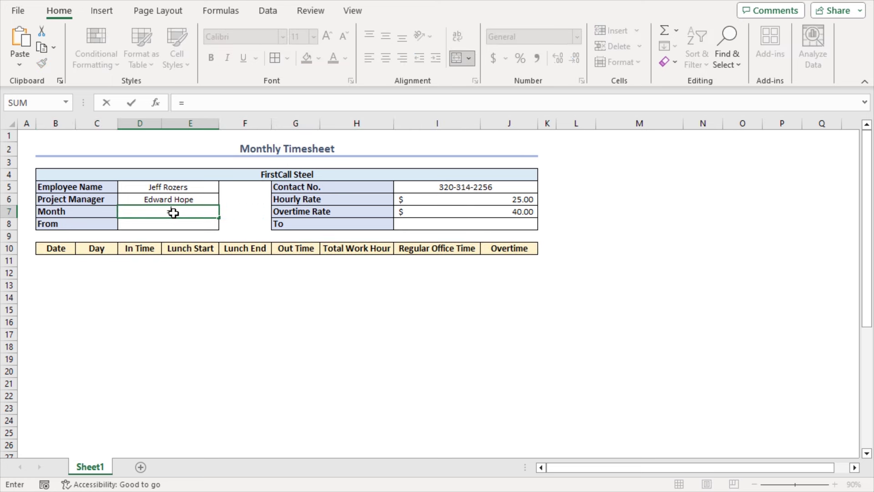
text(mid)
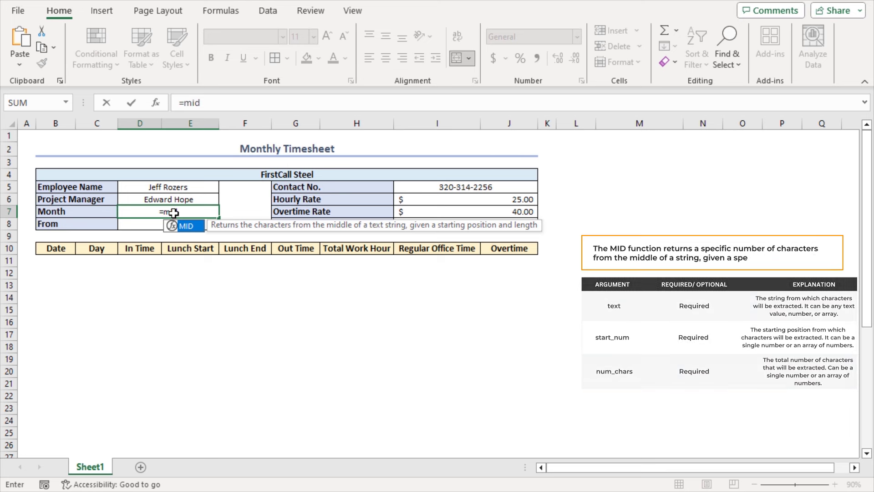
key(Tab)
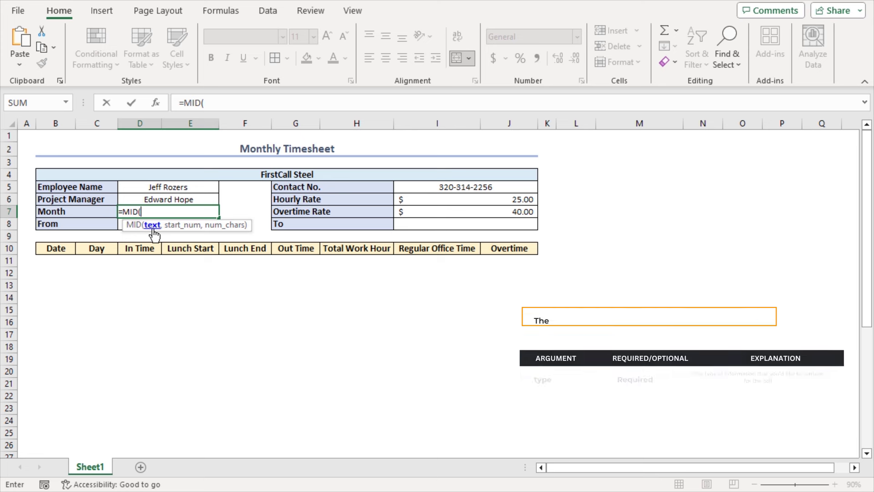
text(cell)
key(Tab)
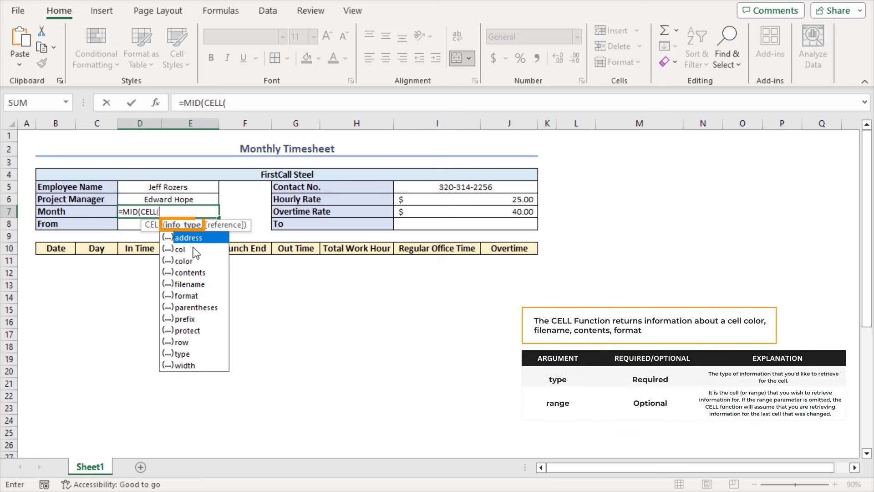
double_click(204, 285)
text(,)
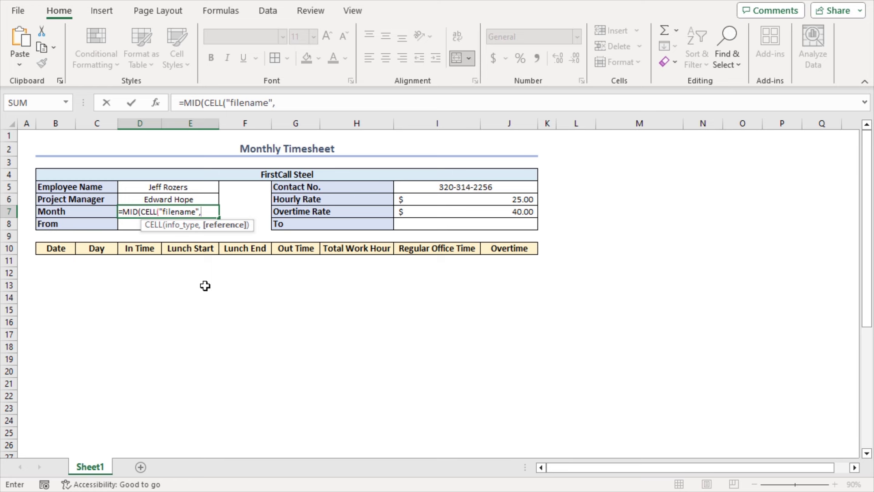
click(27, 138)
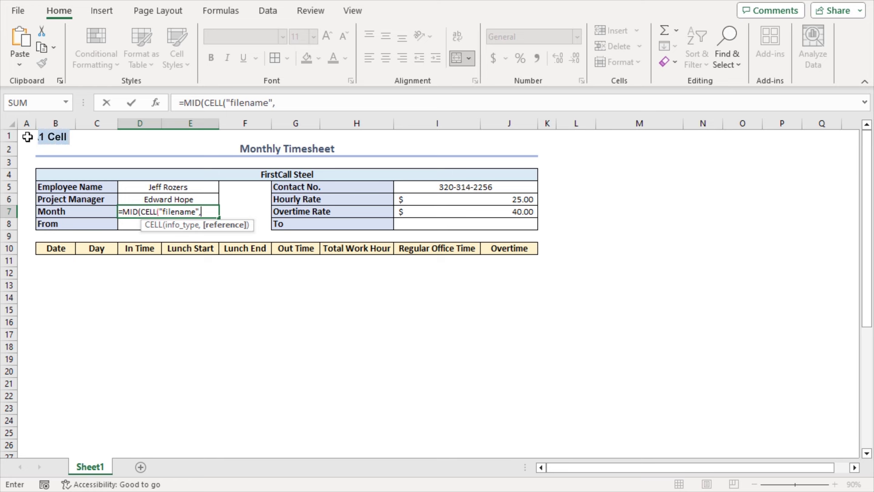
Step: Finish it with FIND("]",CELL("filename",A1))+1,255)&" "&2023 so D7 shows Sheet1 2023
text(),)
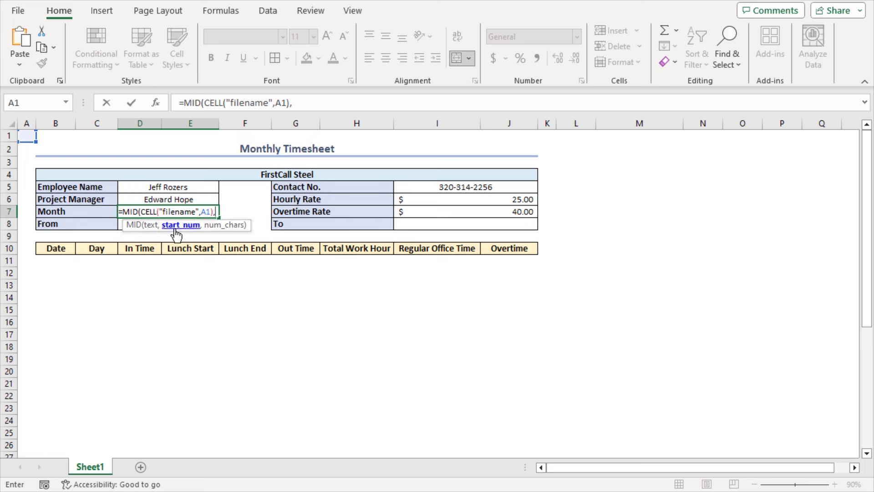
text(FIND()
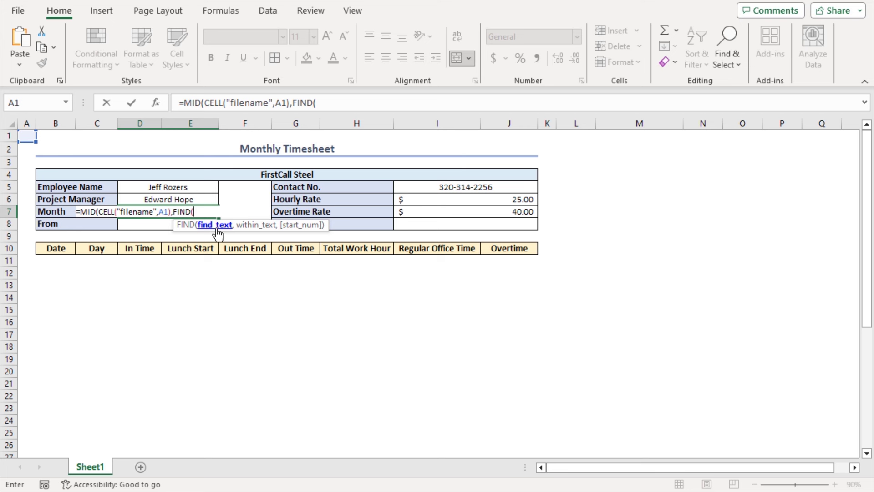
text("]",)
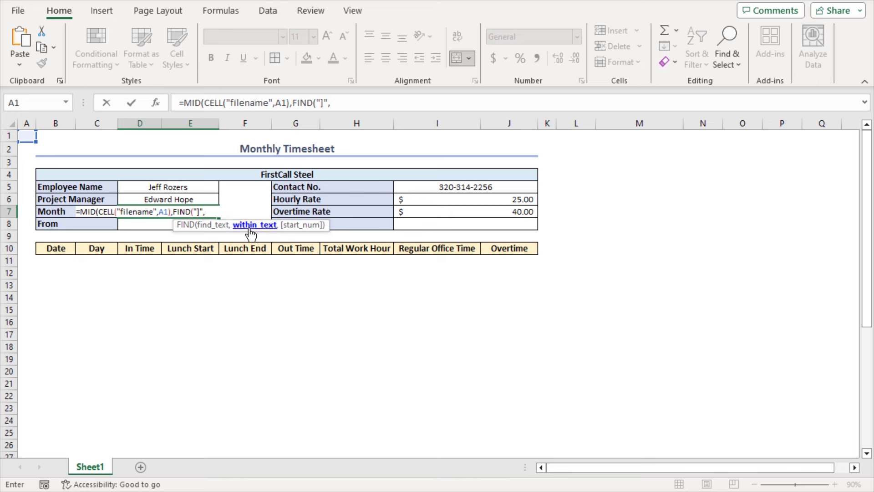
text(c)
double_click(246, 248)
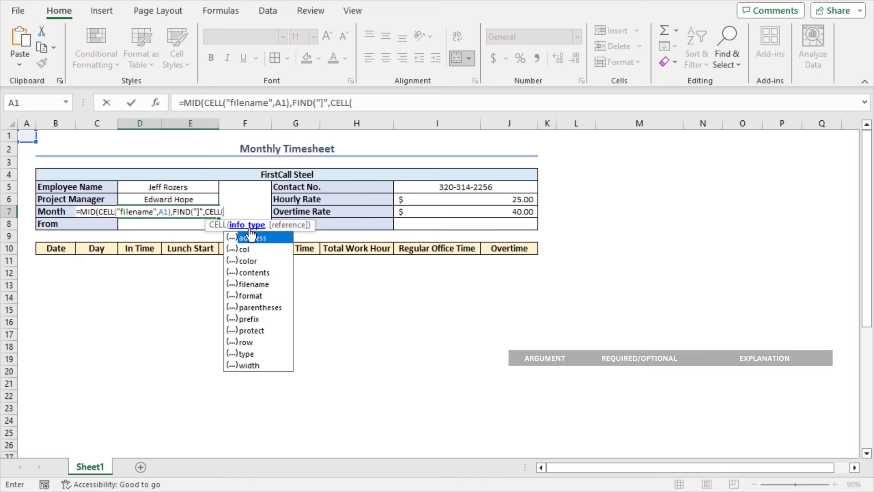
click(267, 284)
double_click(267, 283)
text(,)
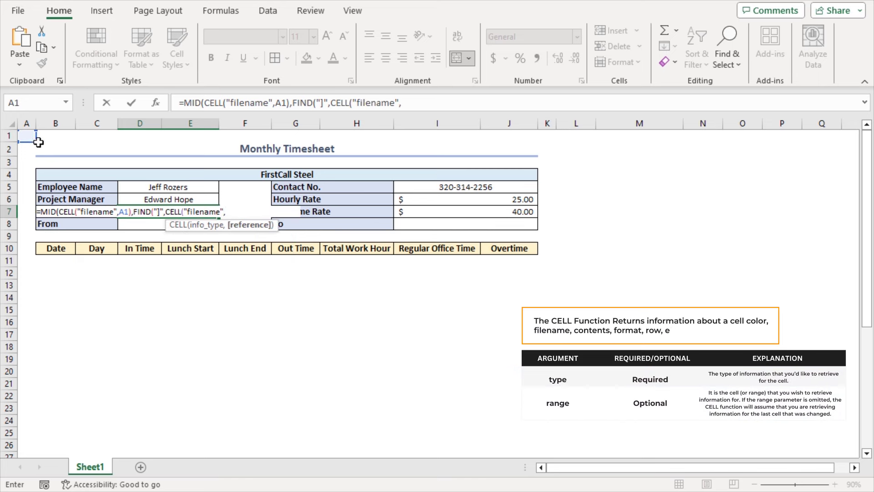
click(25, 135)
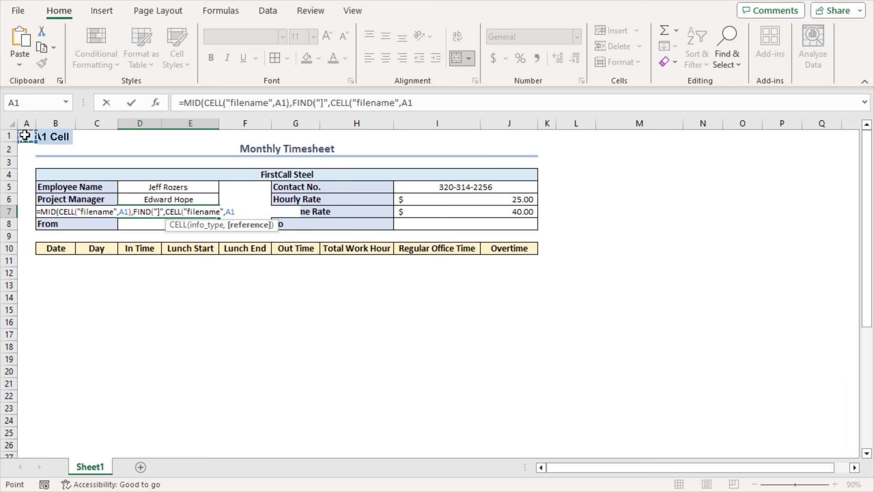
text())
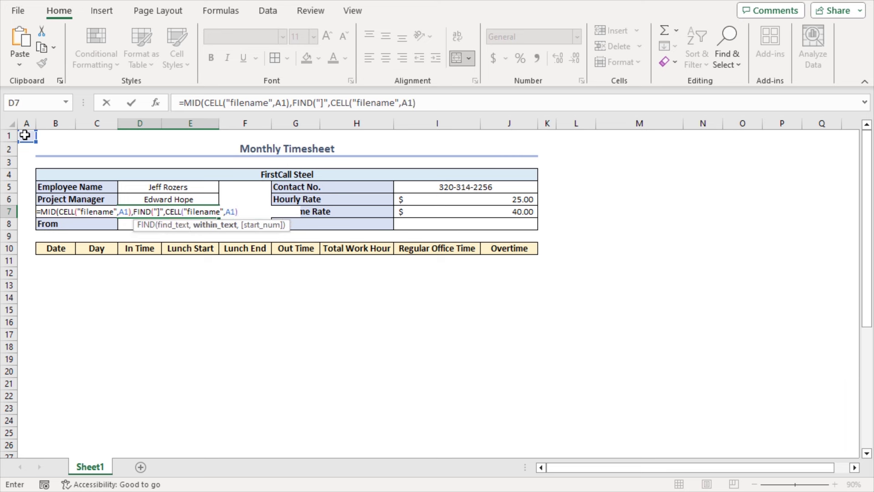
text()+1)
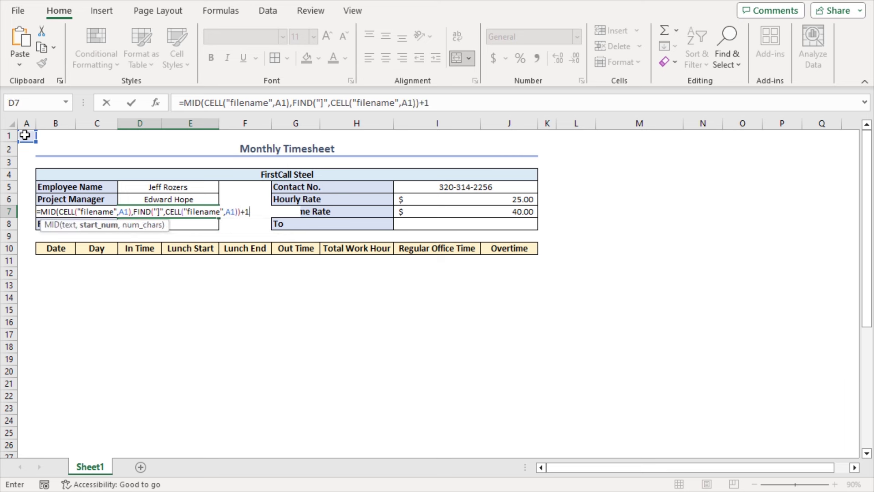
text(,)
text(2)
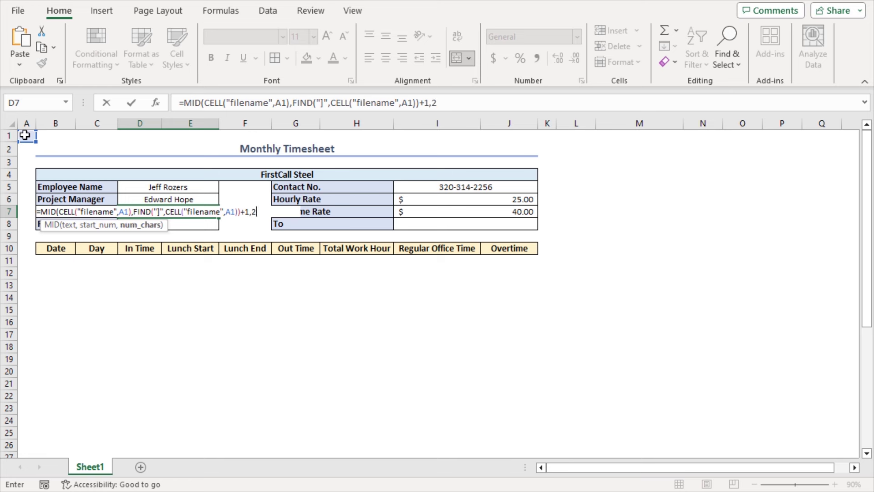
text(55)&" "&202)
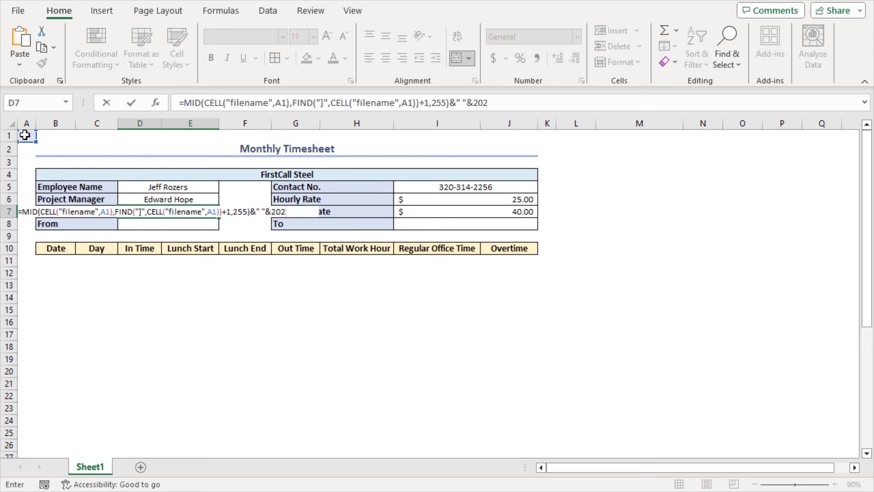
text(3)
key(Return)
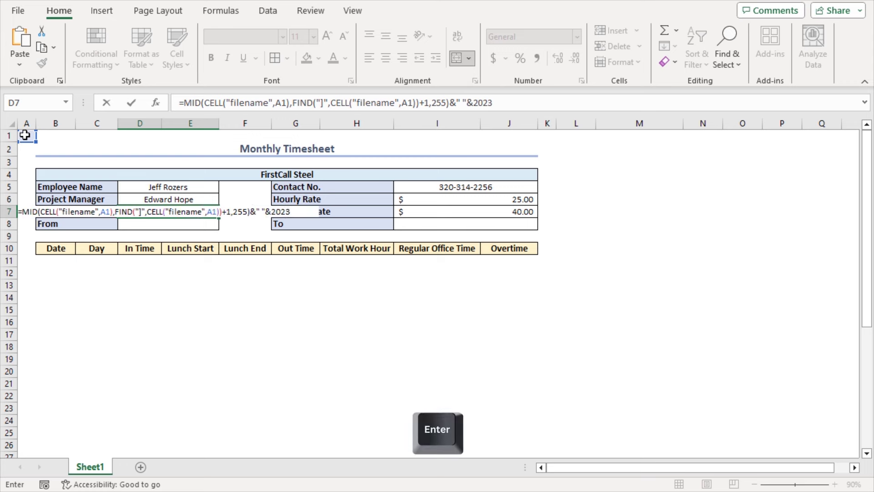
click(180, 217)
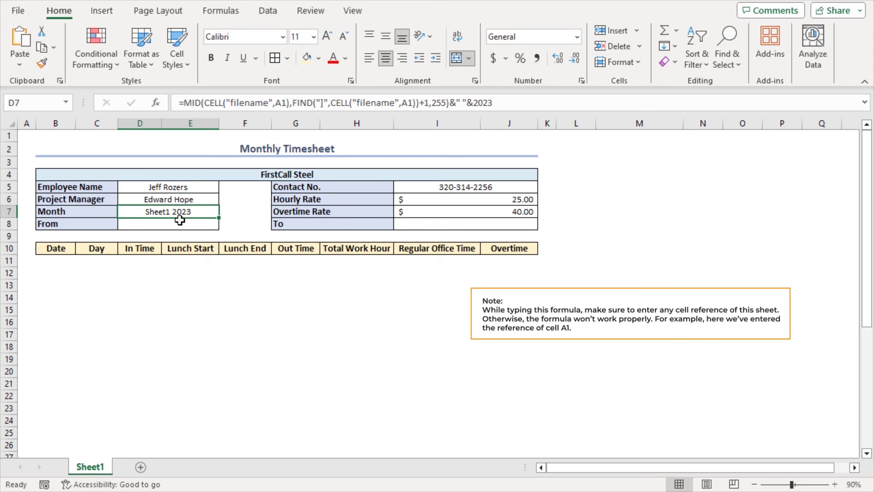
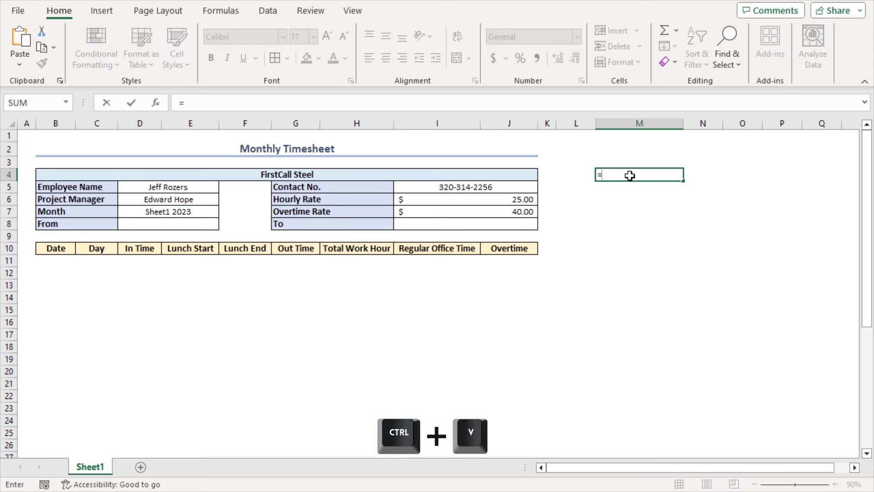
Step: Enter the file-path formula in M4 and copy the FIND part of D7's Month formula
text(CELL("filename",A1))
key(Return)
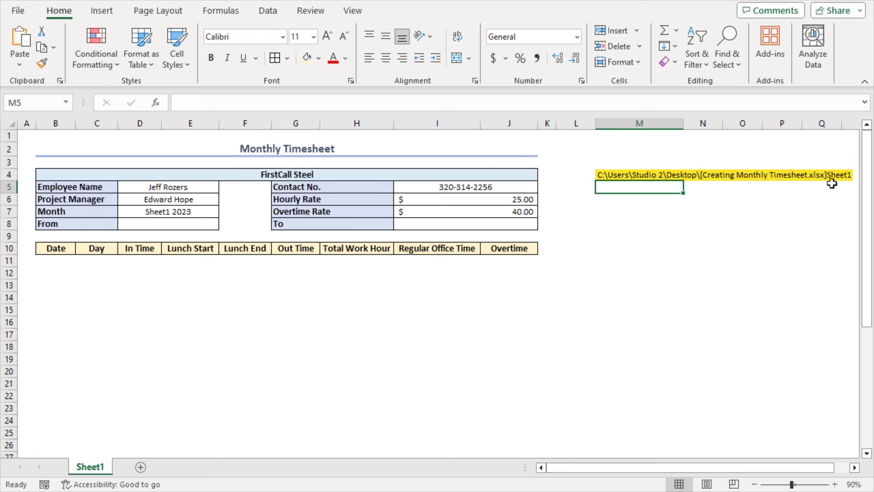
click(200, 212)
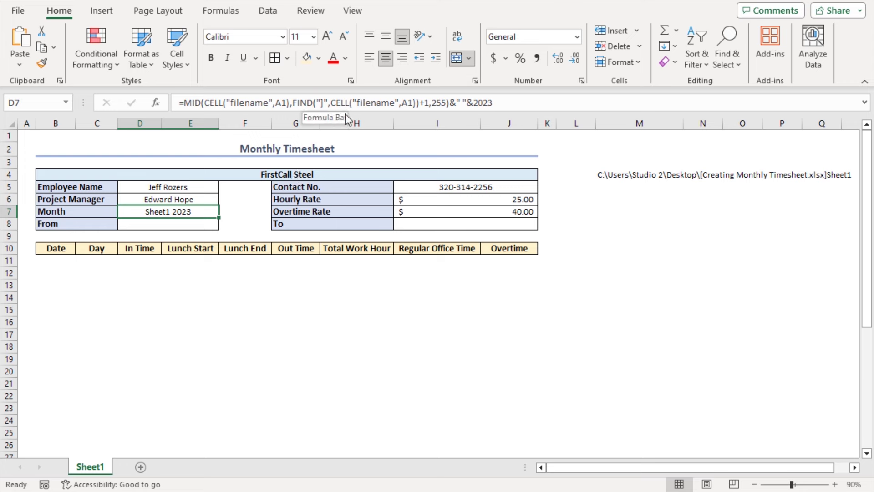
drag(294, 102, 425, 103)
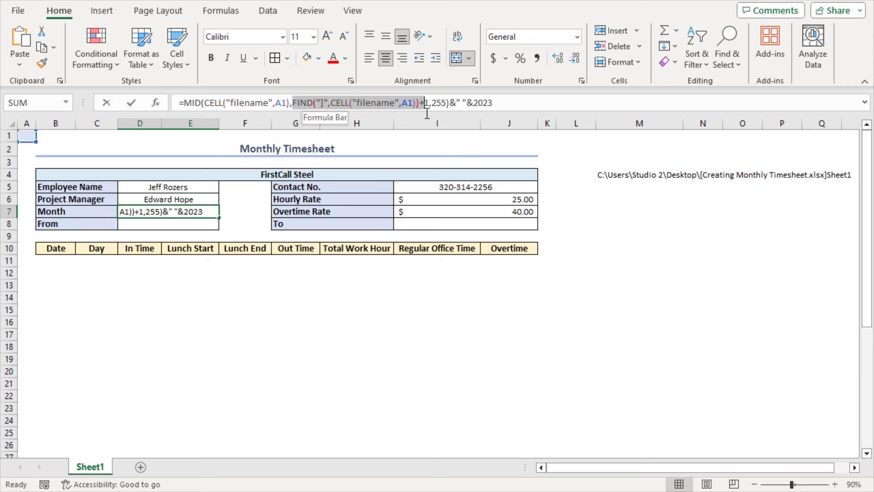
key(ctrl+c)
key(Escape)
Step: Put the FIND expression in M6, showing bracket position 60, and recommit the Month formula in D7
click(614, 200)
text(=)
key(ctrl+v)
key(Return)
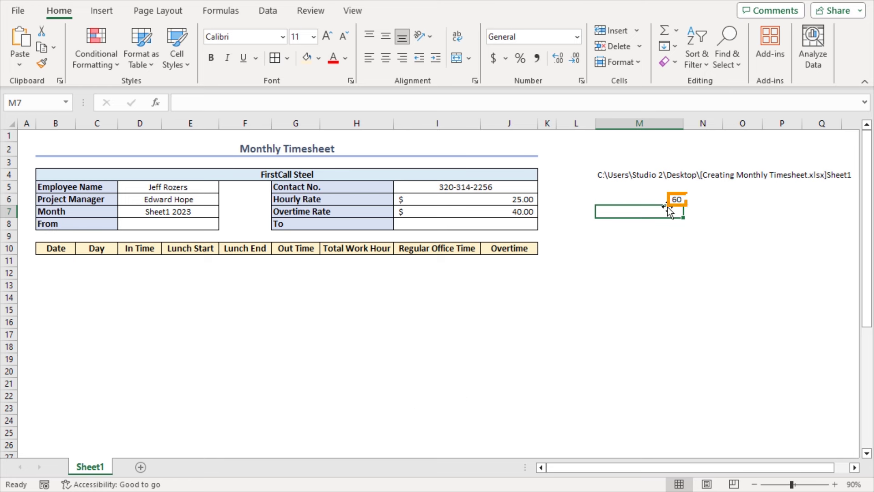
click(667, 201)
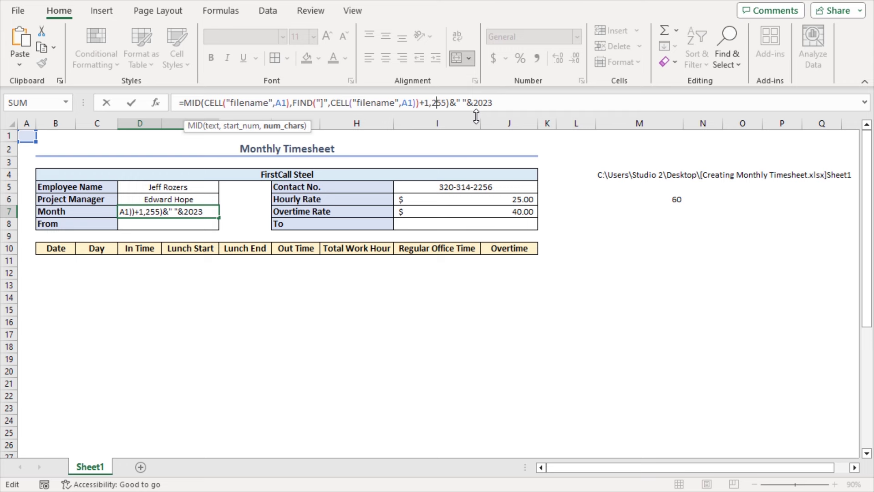
key(ctrl+Return)
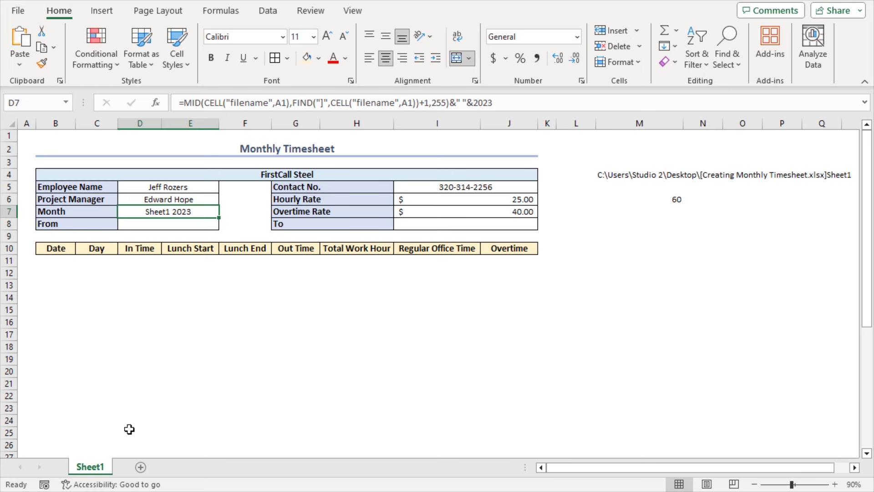
Step: Rename the sheet tab from Sheet1 to Jul
double_click(91, 469)
text(Jul)
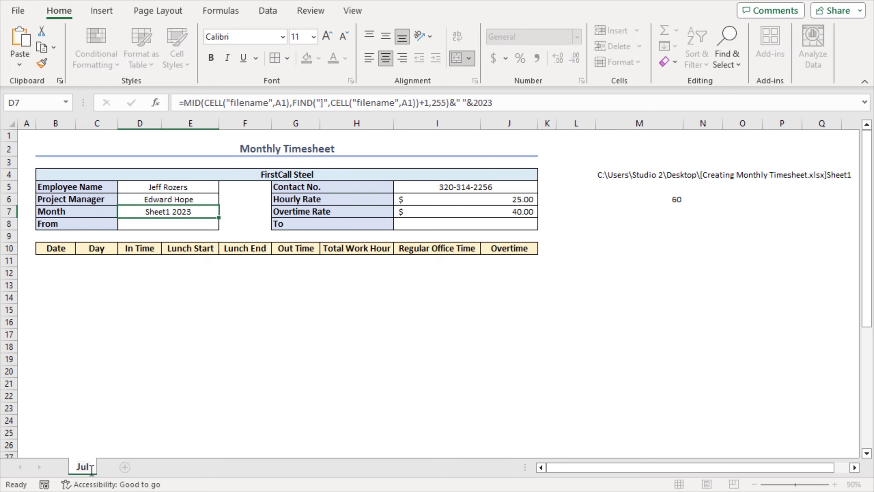
key(Return)
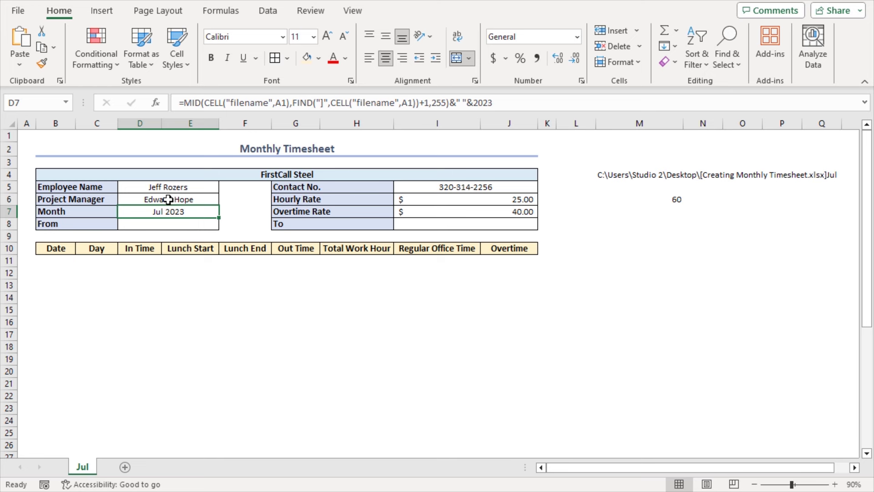
Step: Clear the helper formulas in M4 and M6
click(638, 177)
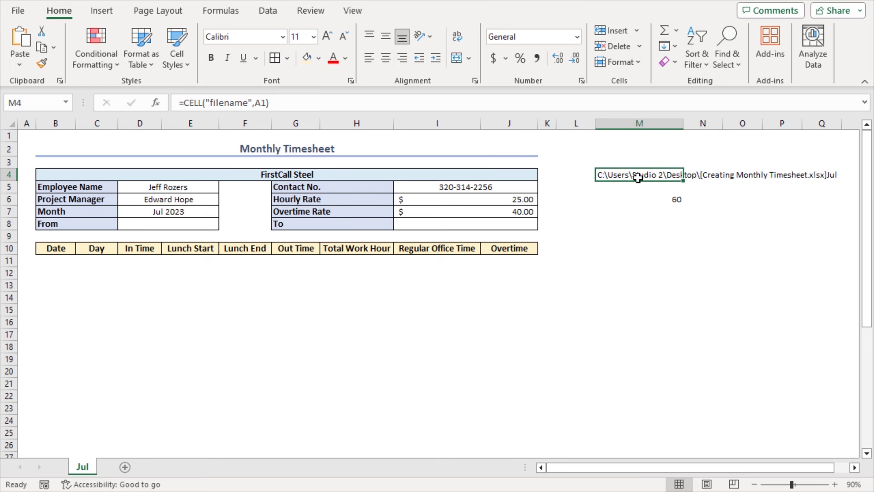
key(Delete)
key(Down)
key(Down)
key(Delete)
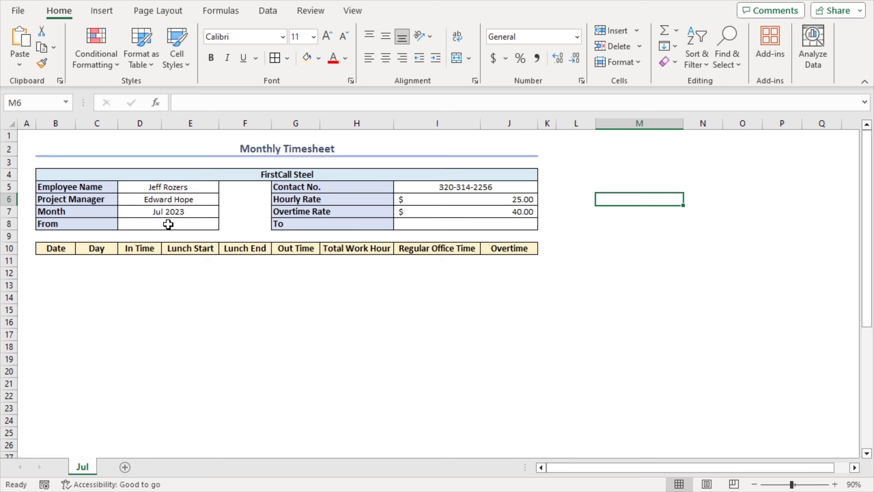
Step: Enter =DATEVALUE("1"&D7) in D8 so the From date returns 45108
click(168, 224)
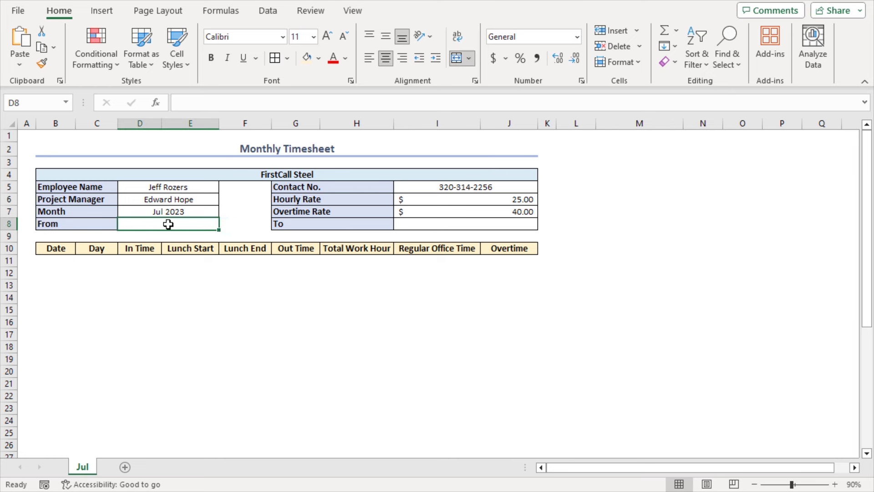
text(=)
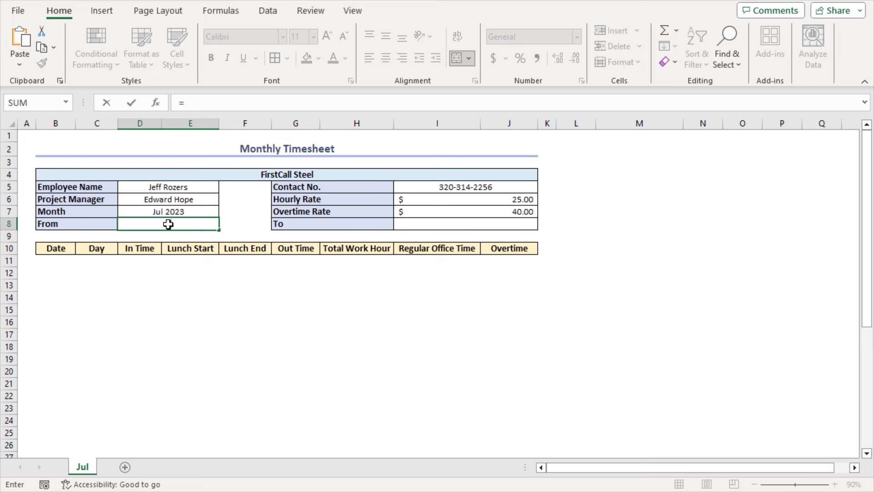
text(date)
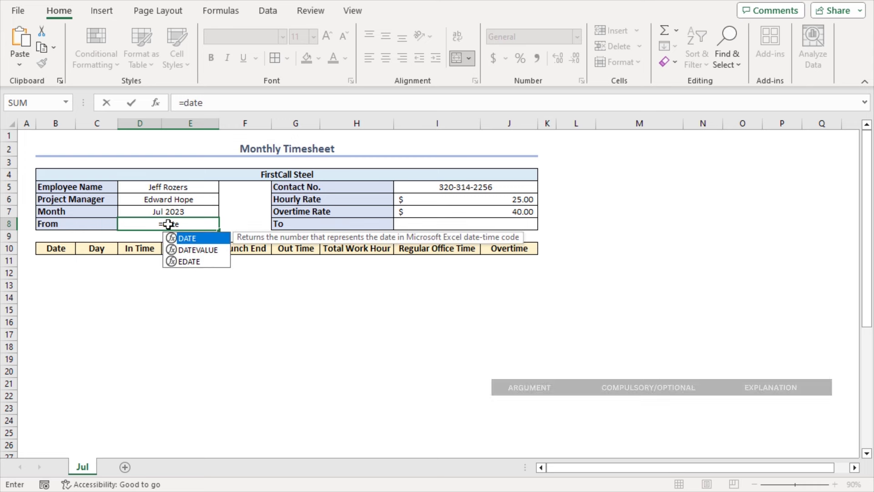
key(Down)
key(Tab)
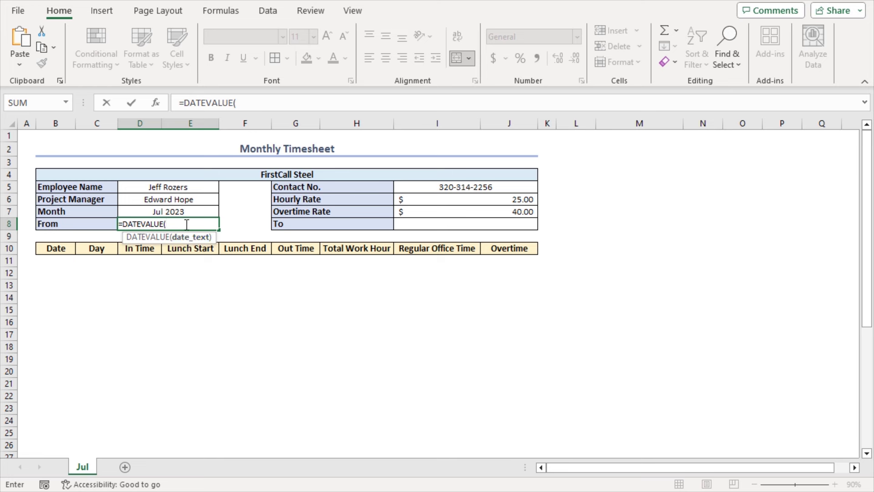
text("1"&)
click(200, 210)
text())
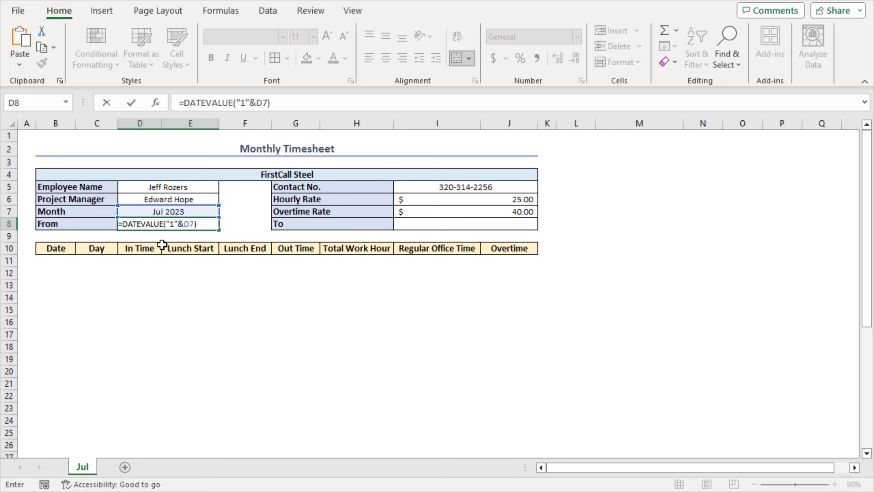
key(Return)
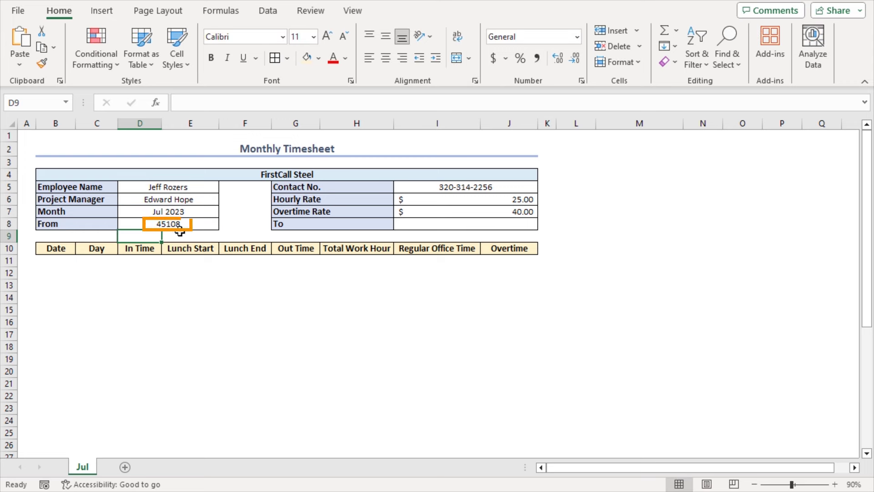
Step: Enter =EOMONTH(D8,0) in the To cell I8 for the month's last day
click(416, 224)
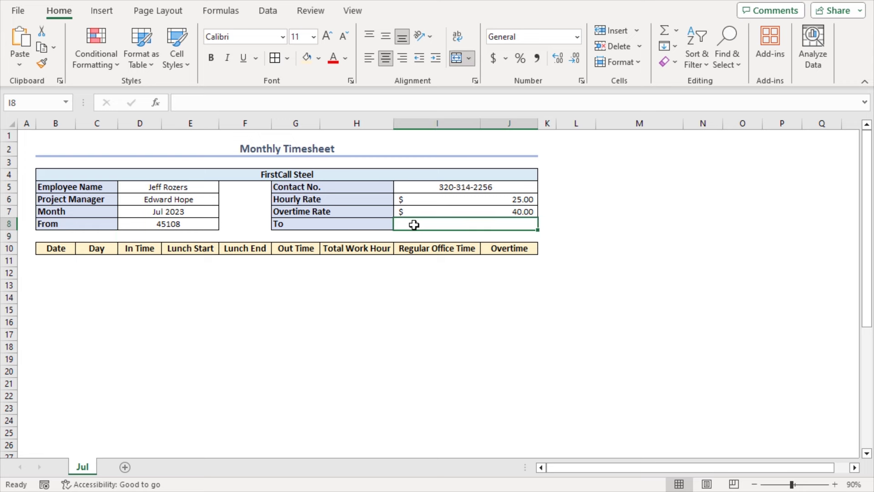
text(=eomo)
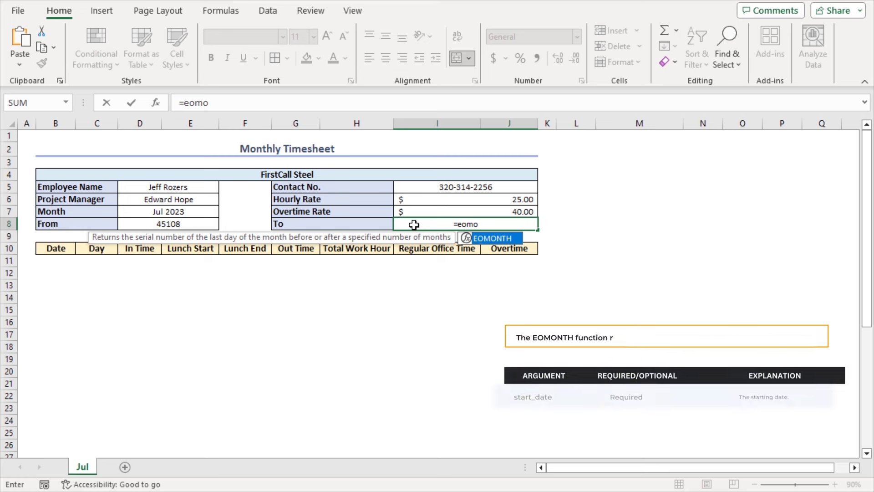
key(Tab)
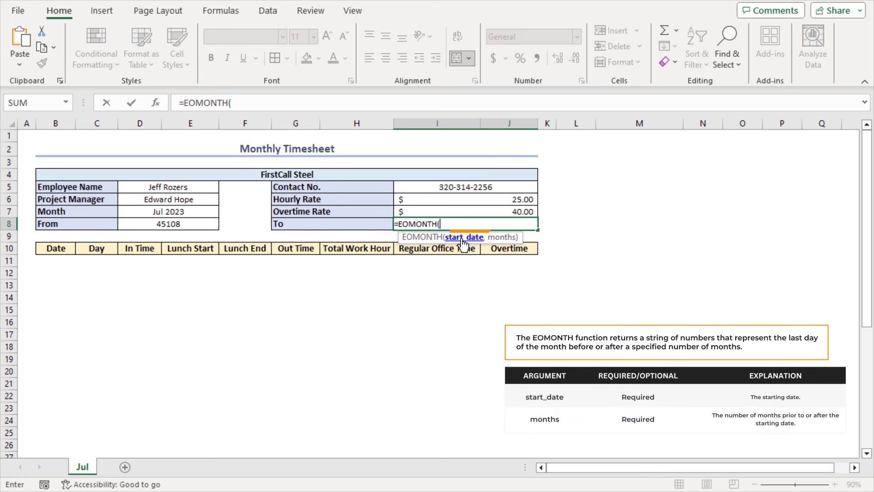
click(127, 223)
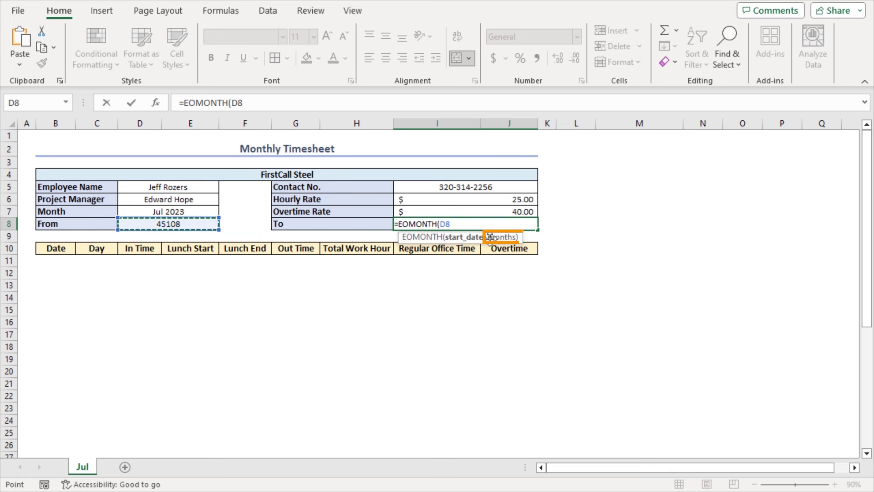
text(,)
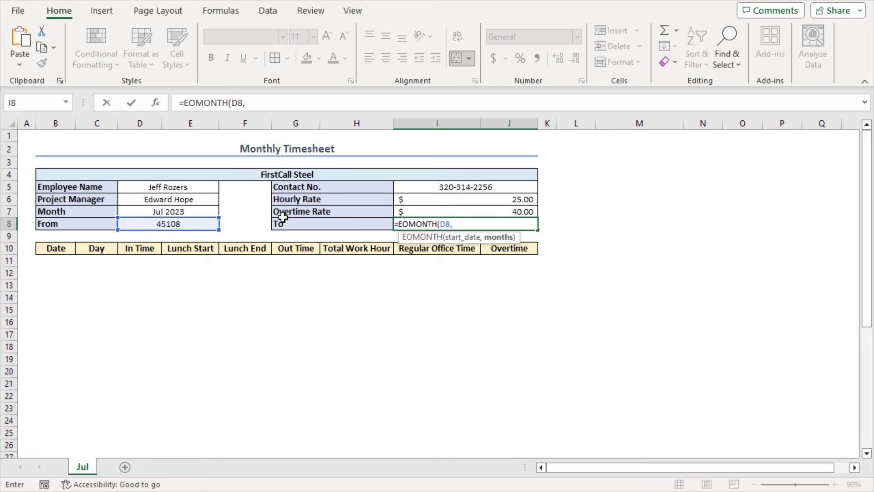
text(0))
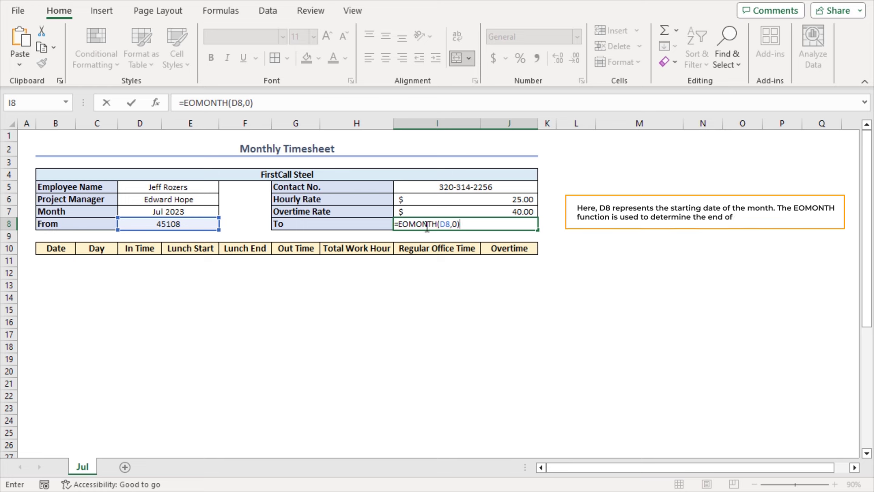
key(Return)
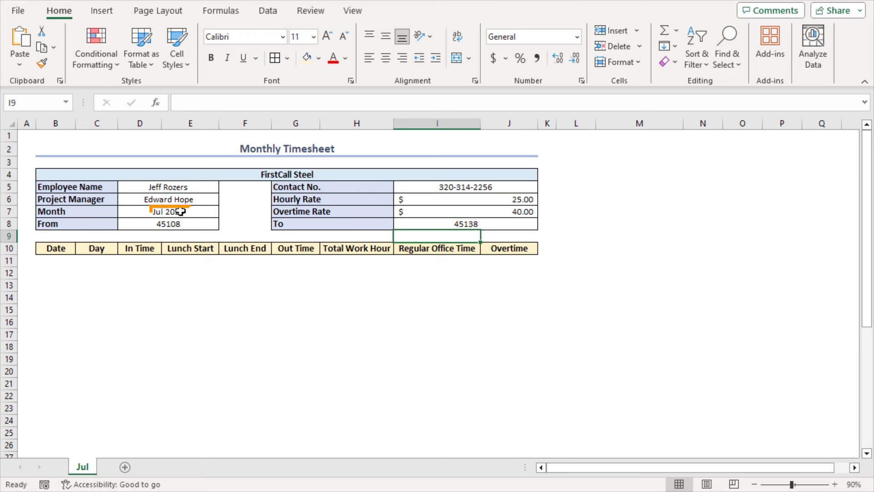
Step: Format D8 and I8 as long dates: Saturday, July 1, 2023 and Monday, July 31, 2023
click(163, 222)
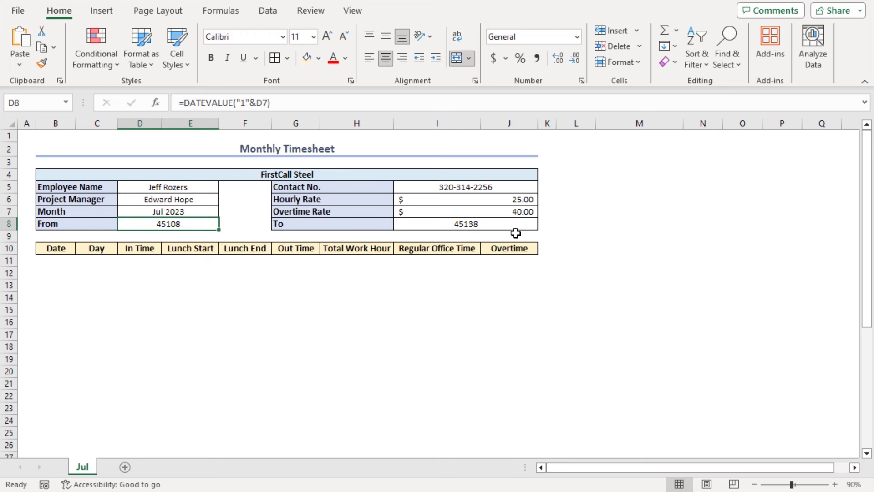
ctrl+click(453, 223)
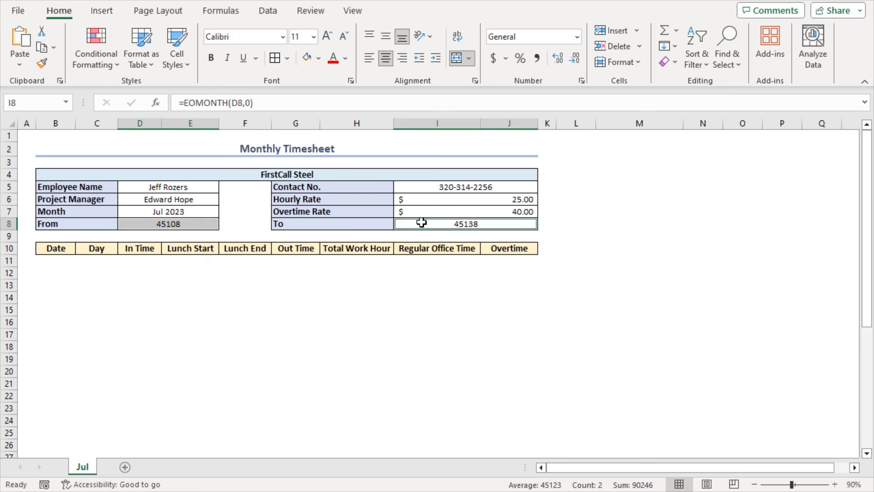
click(577, 38)
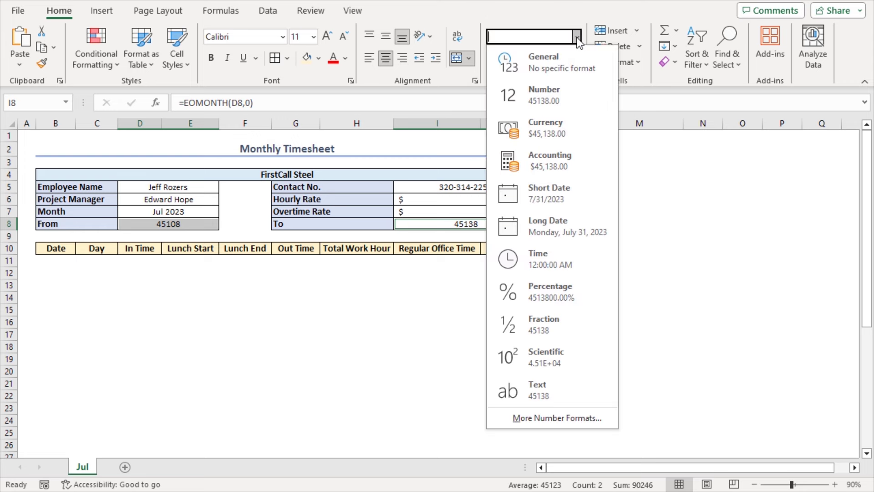
click(584, 223)
key(ctrl+Home)
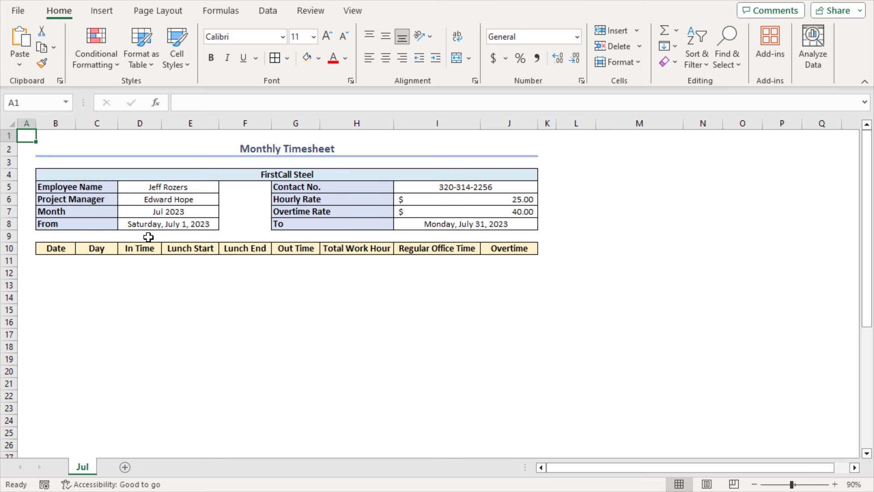
Step: Link the first Date cell B11 to the From date with =D8
click(48, 261)
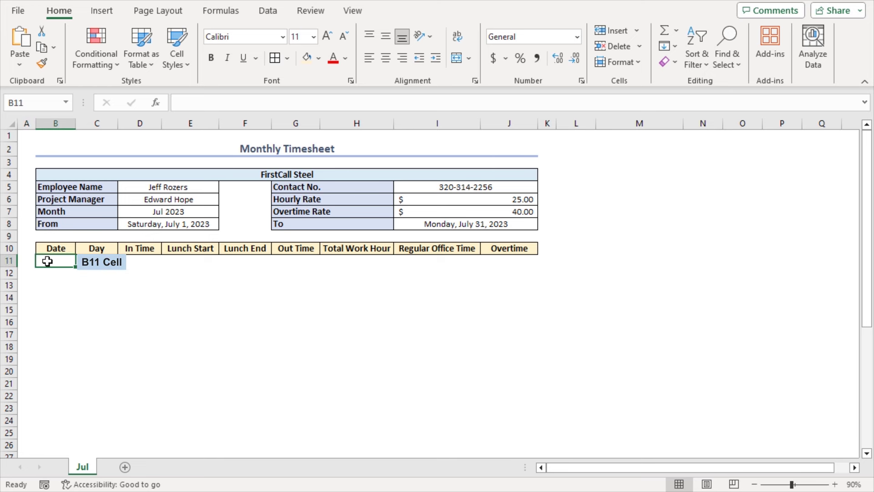
text(=)
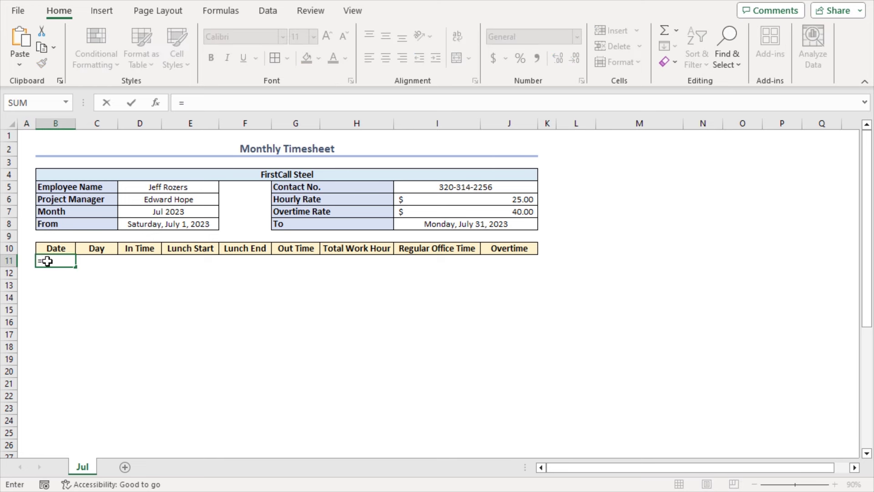
click(121, 224)
key(Return)
Step: Give B11 the custom number format d so it displays 1
click(64, 260)
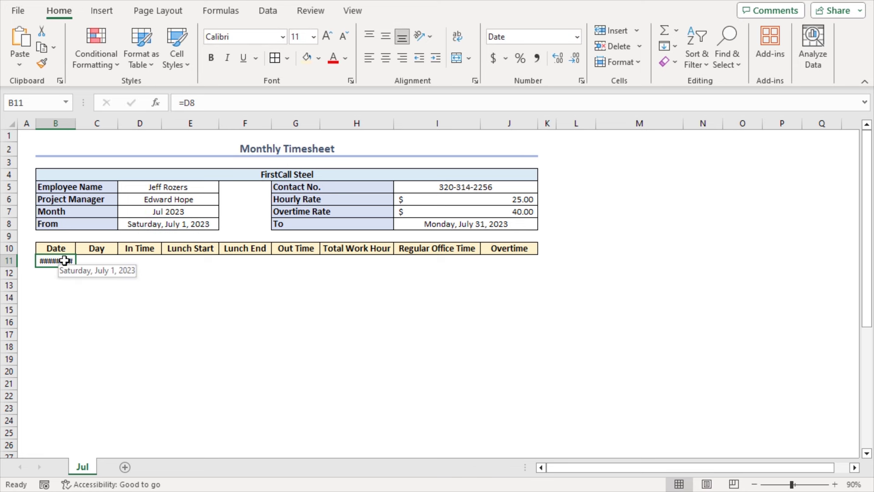
key(ctrl+1)
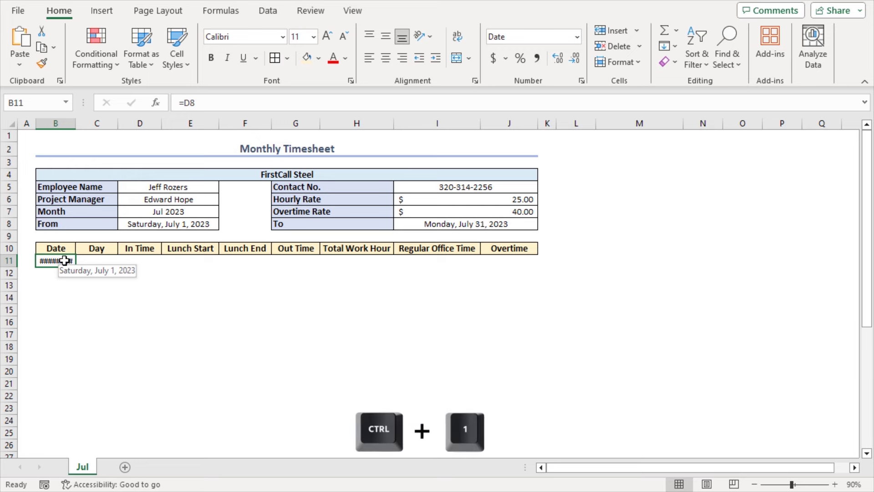
drag(369, 105, 380, 118)
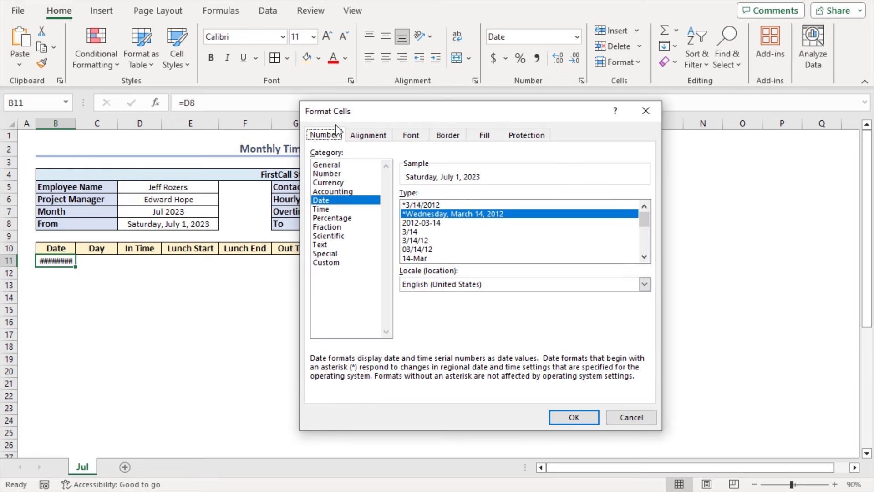
click(326, 265)
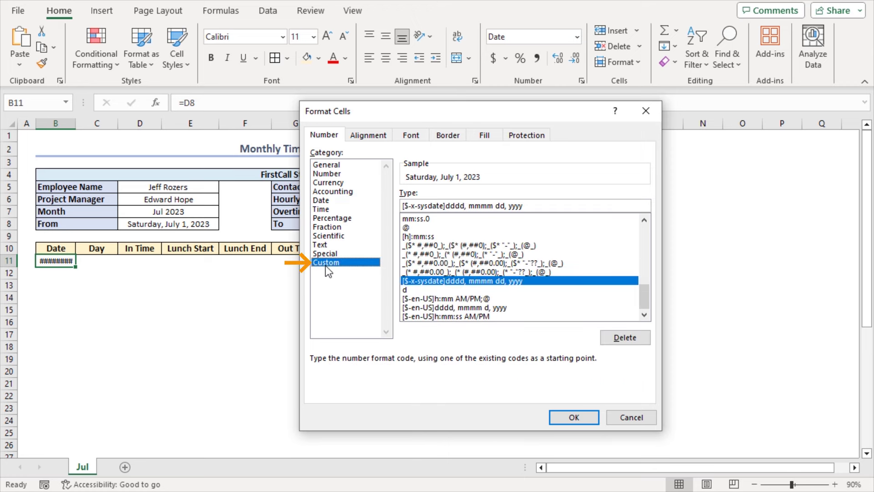
drag(463, 206, 392, 207)
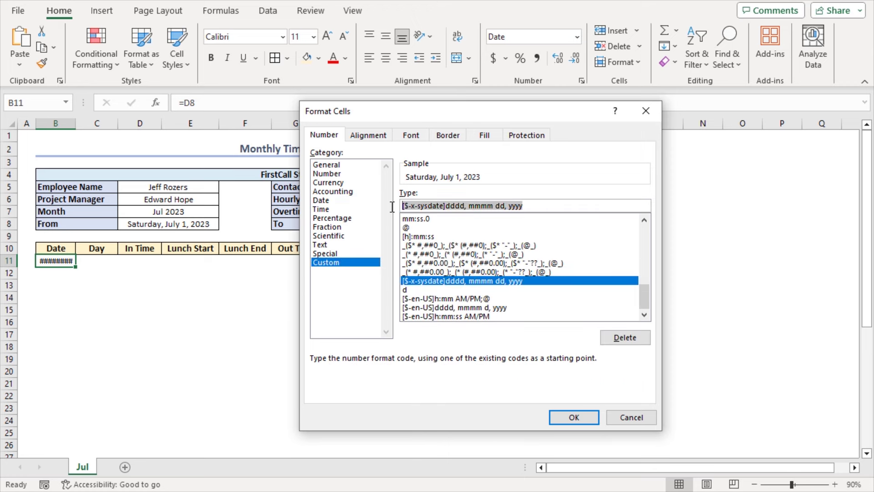
text(d)
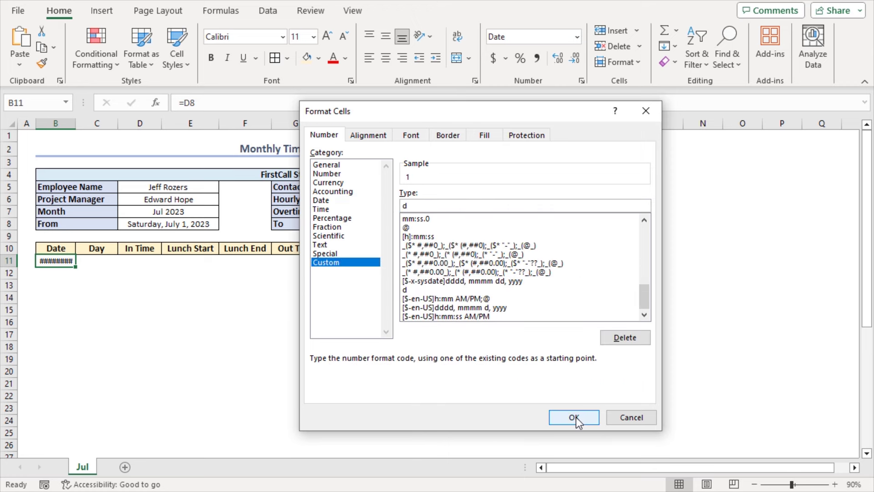
click(575, 418)
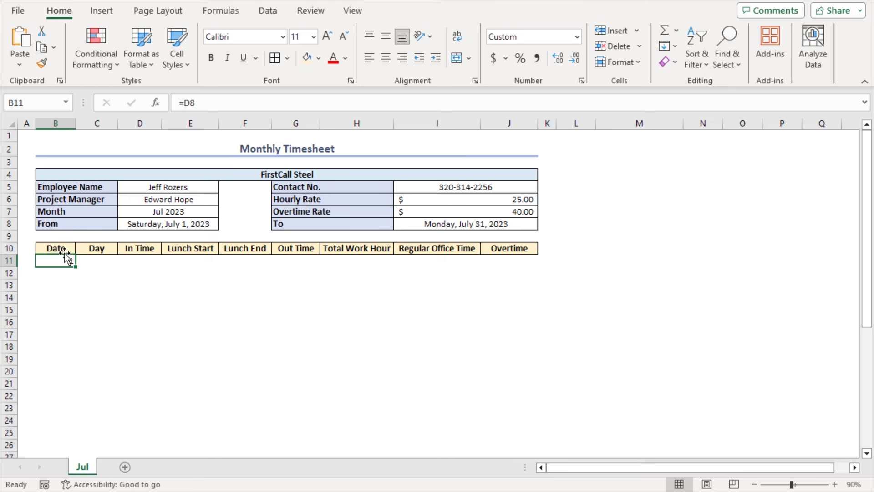
click(55, 273)
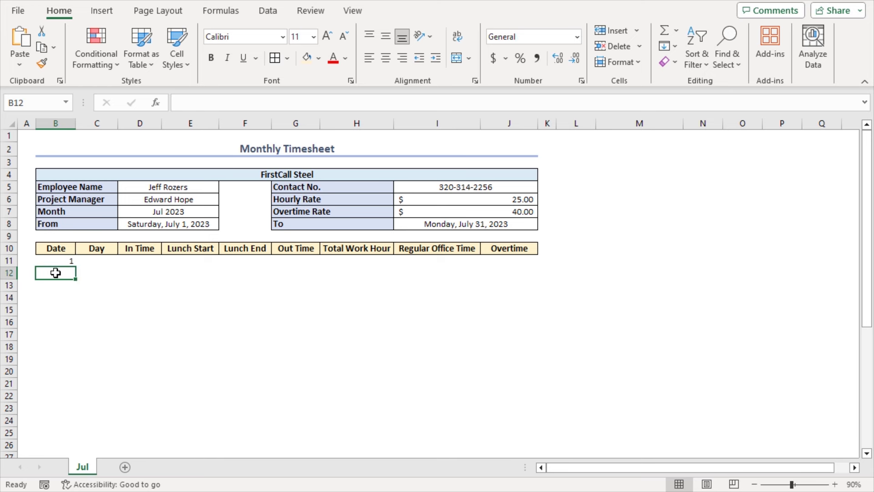
Step: Enter =IF(B11<$I$8,B11+1,"") in B12 to produce the next date
text(=)
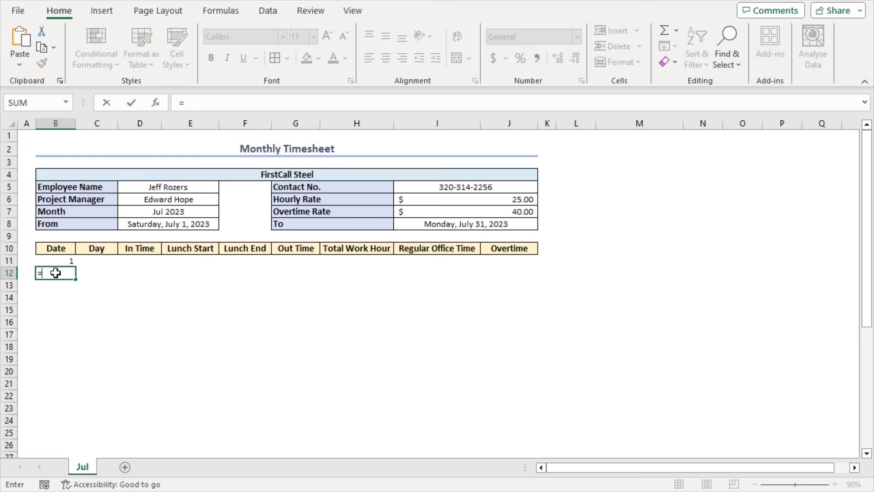
text(IF()
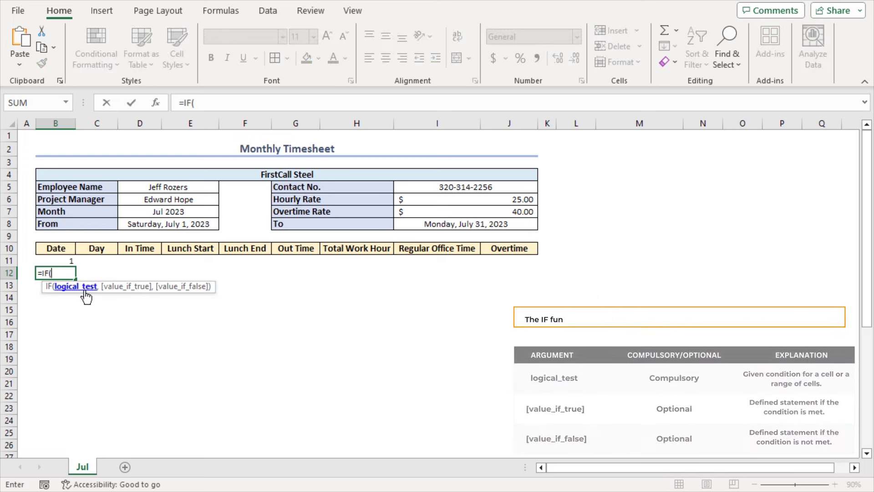
click(55, 262)
text(<)
click(415, 222)
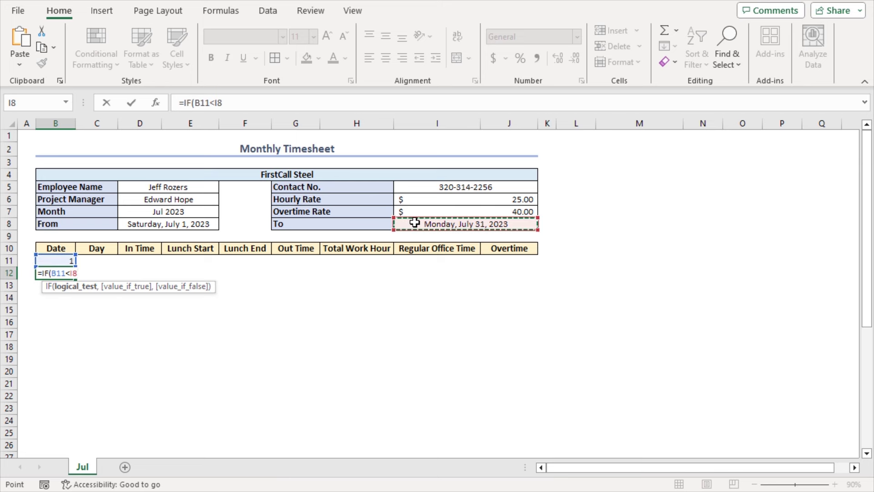
key(F4)
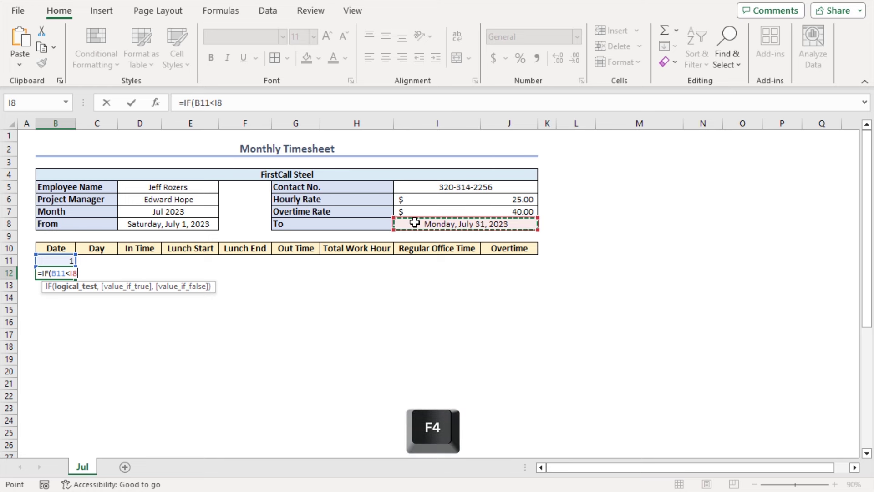
text(,)
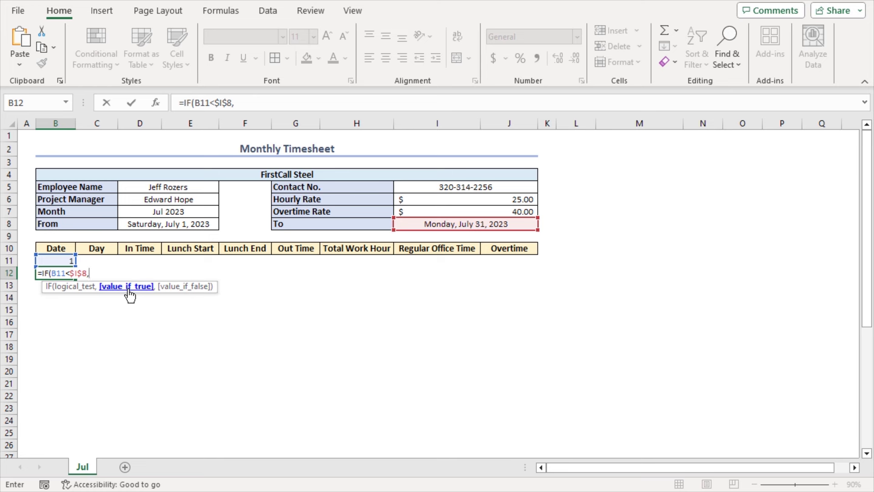
click(51, 259)
text(+1)
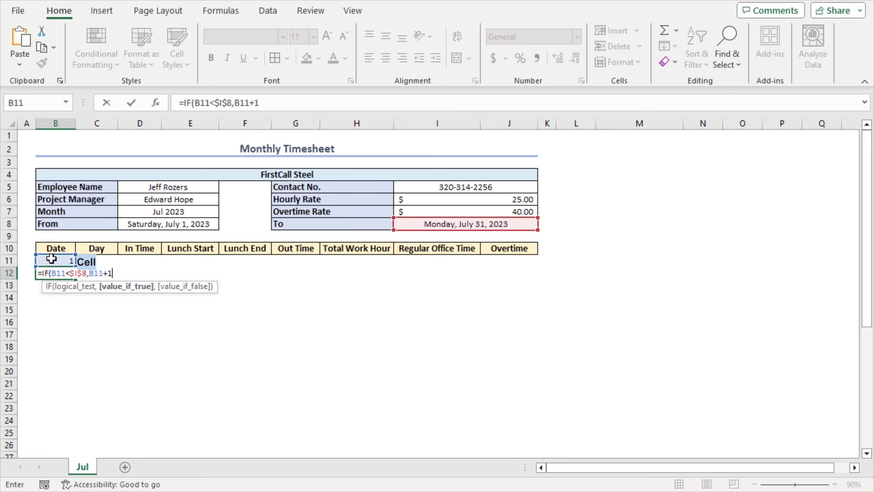
text(,)
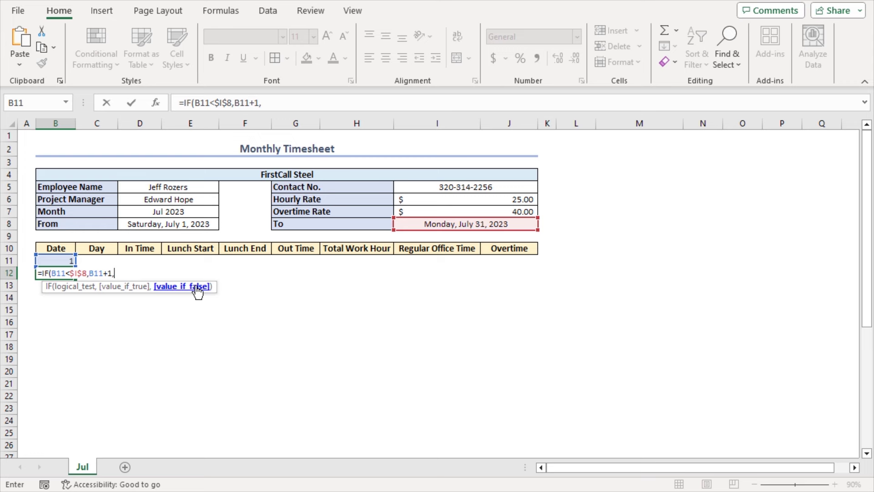
text("")
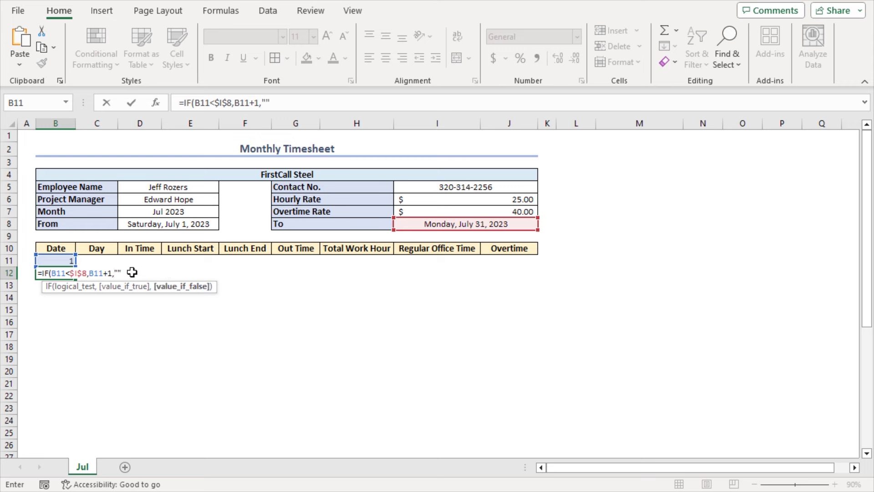
text())
key(Return)
key(Up)
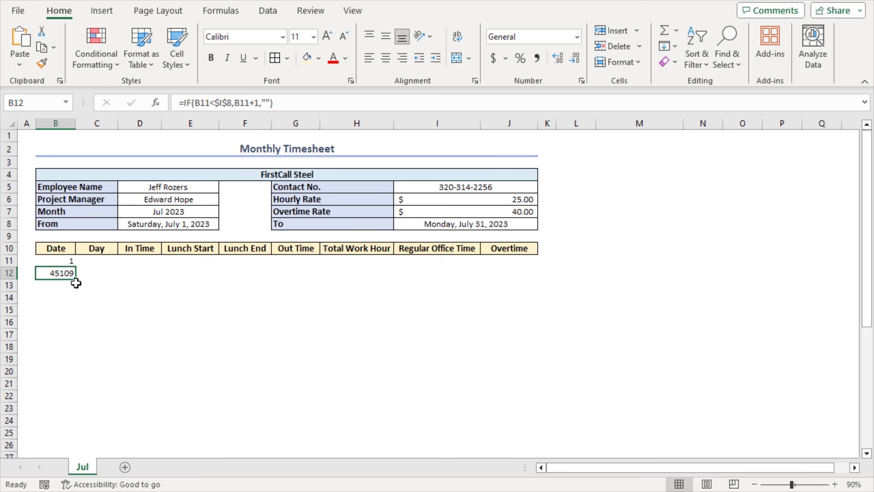
Step: Apply the custom day-only format d to B12
key(ctrl+1)
click(325, 263)
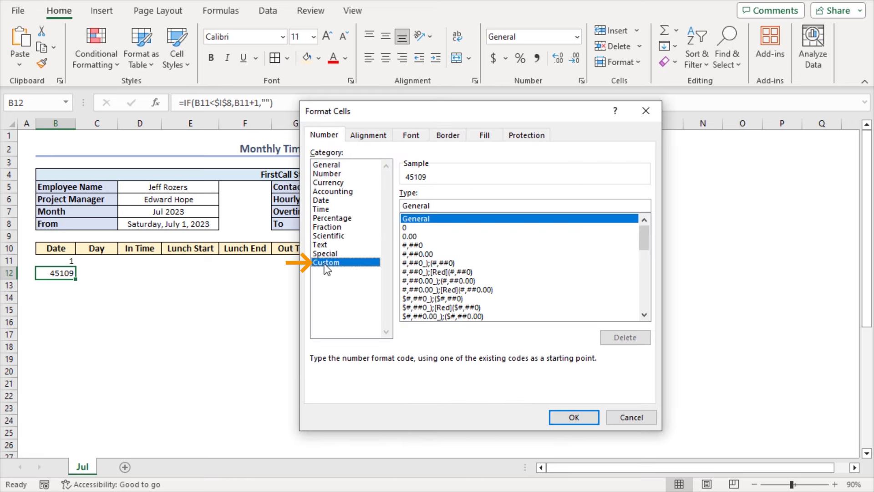
drag(436, 205, 399, 207)
text(d)
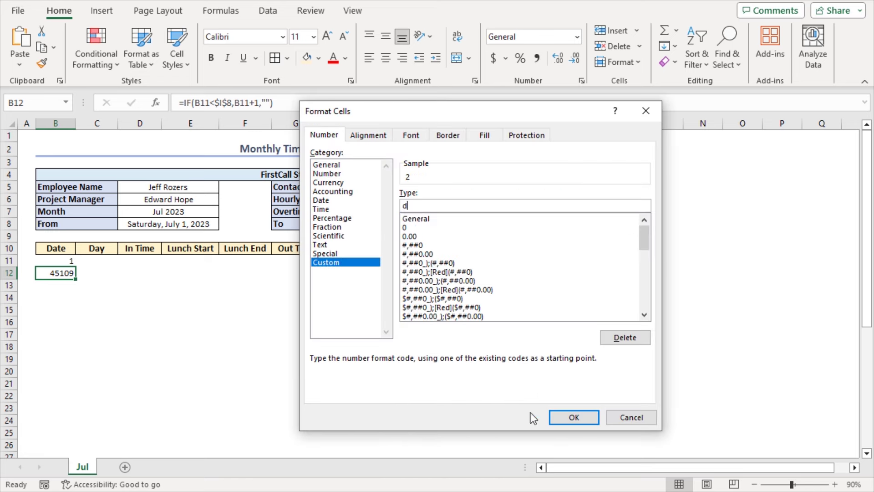
click(558, 418)
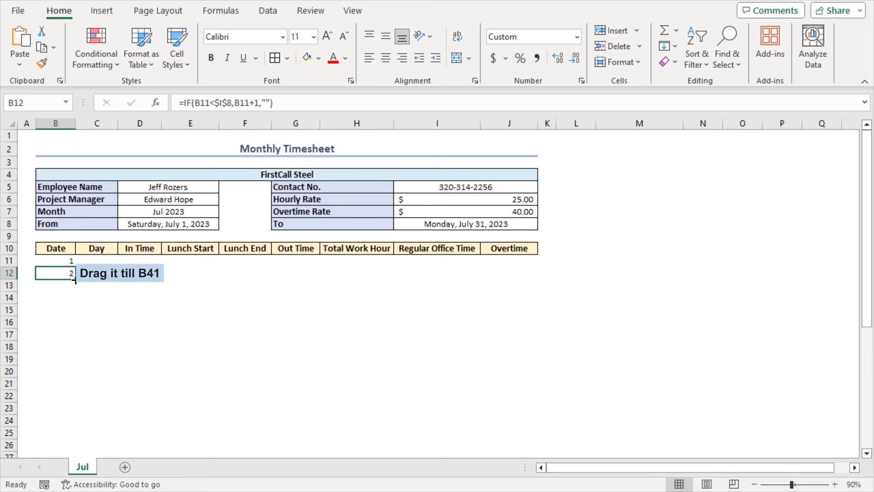
Step: Fill B12's next-date formula down to B41 for days 2 to 31
drag(75, 279, 65, 414)
scroll(97, 334, up, 6)
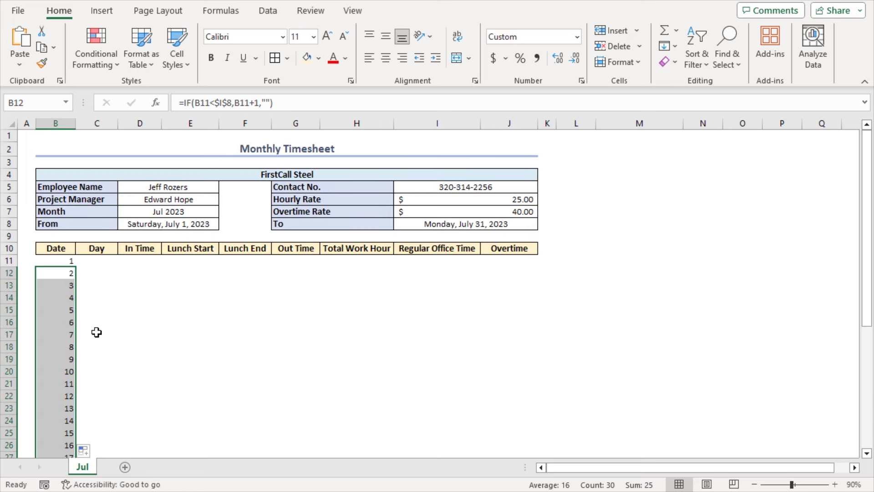
click(93, 265)
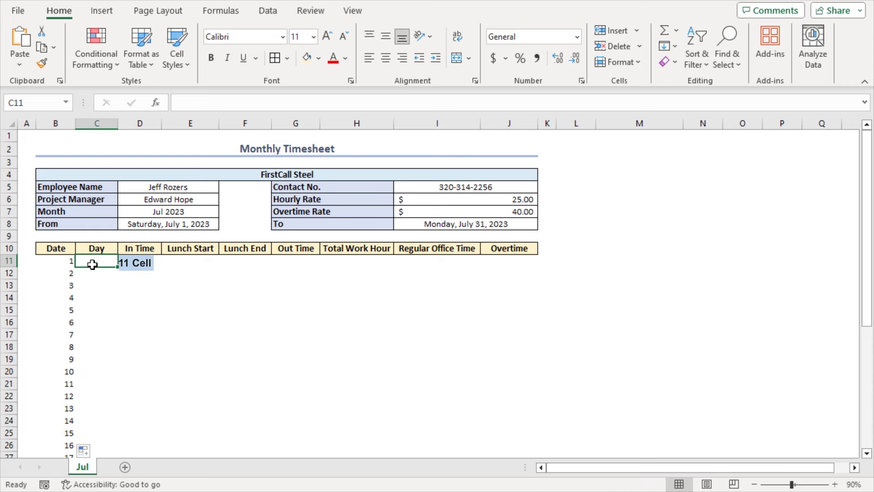
Step: Enter =TEXT(B11,"ddd") in C11 and fill it down to C41 for weekday names
text(=)
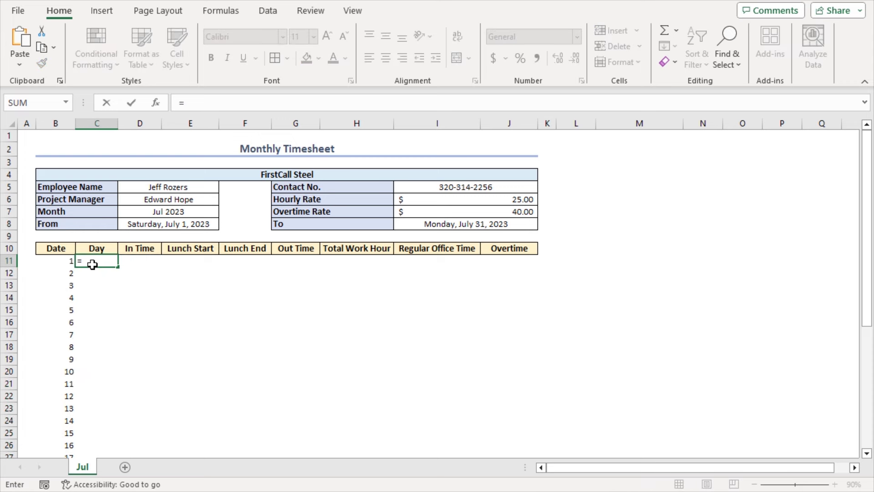
text(tex)
key(Tab)
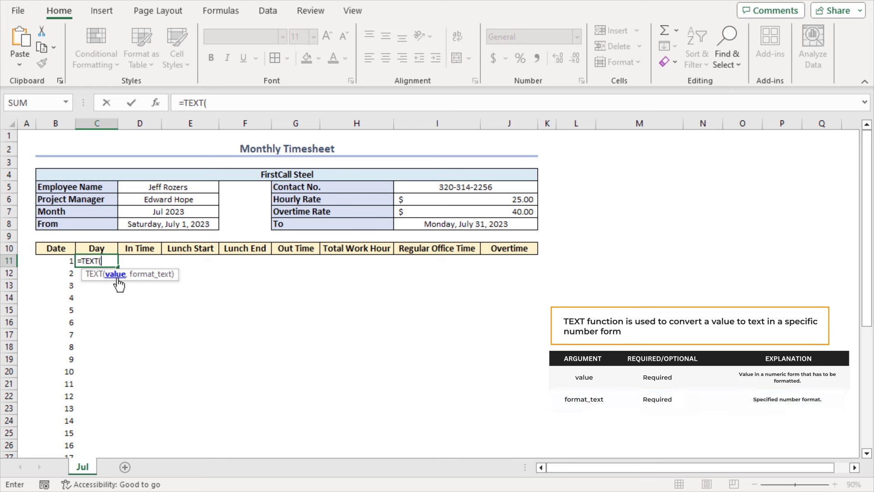
click(55, 261)
text(,)
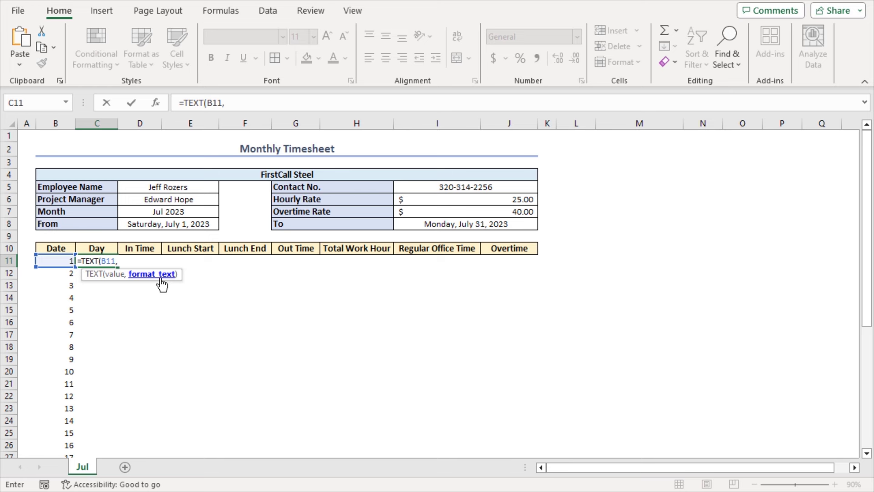
text("ddd"))
key(Return)
click(86, 260)
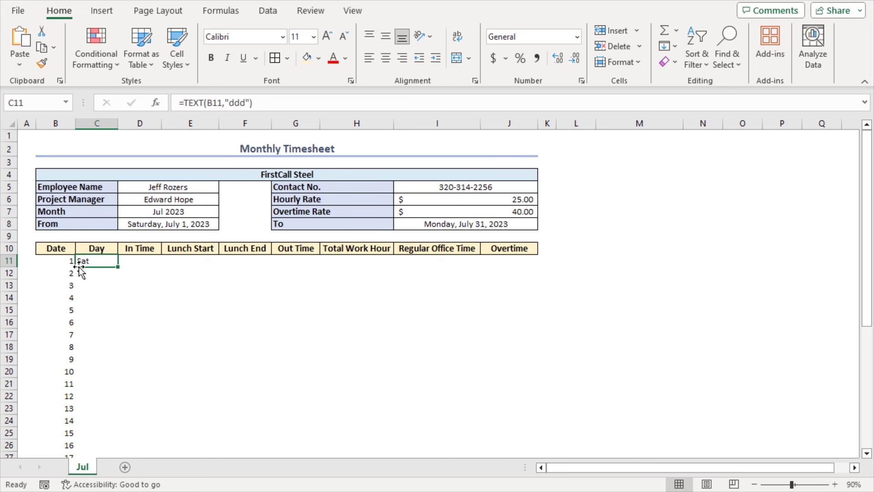
double_click(118, 266)
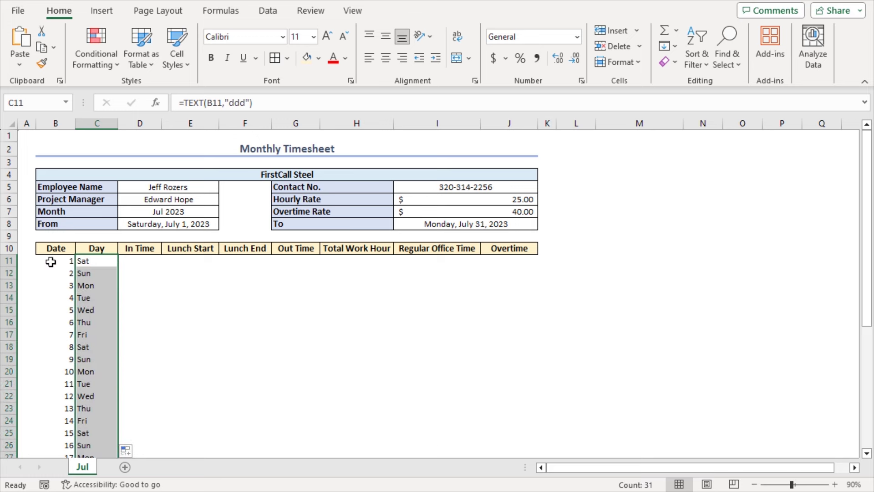
drag(50, 262, 521, 425)
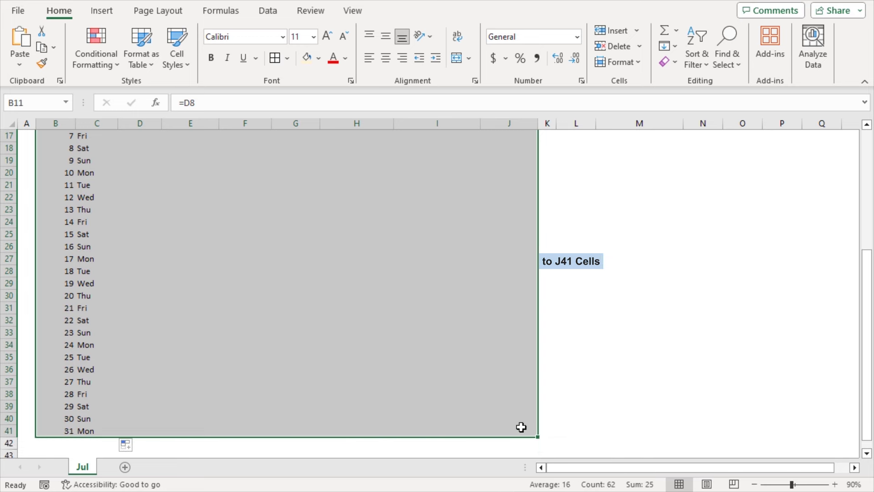
Step: Apply All Borders to the B11:J41 grid
click(275, 59)
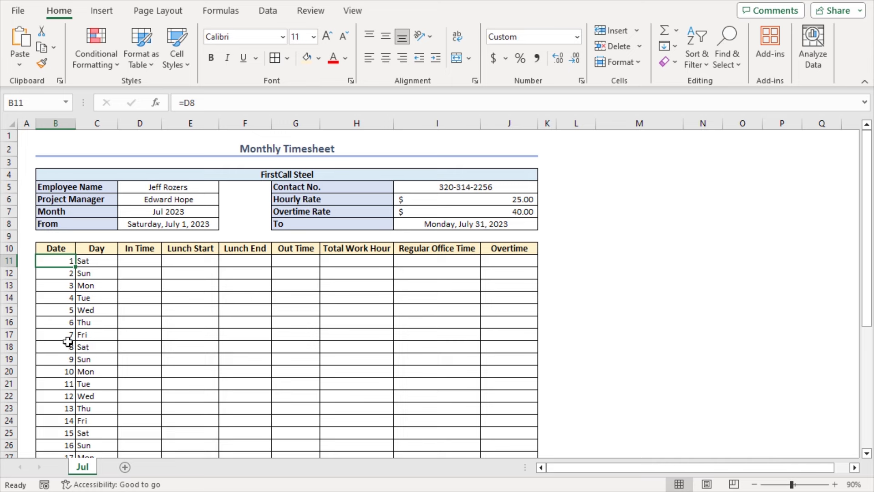
click(131, 266)
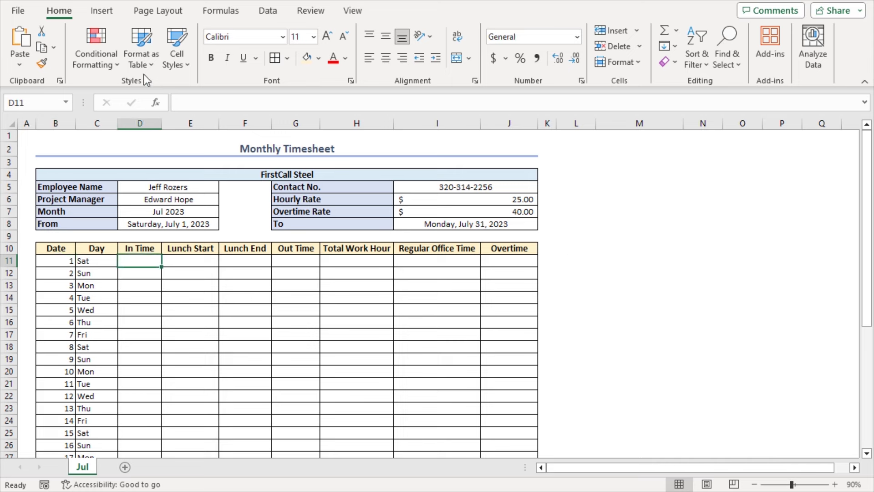
Step: Create a new formula-based conditional formatting rule for D11 with condition =$C11="Sun"
click(117, 67)
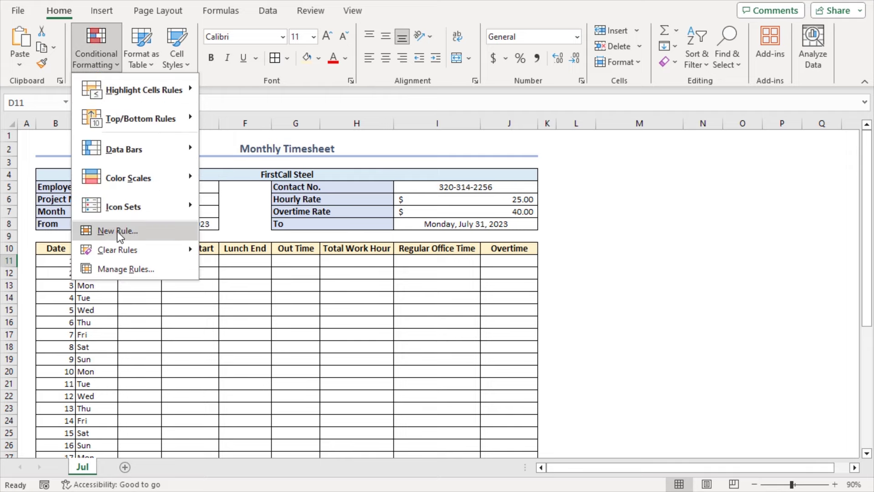
click(141, 233)
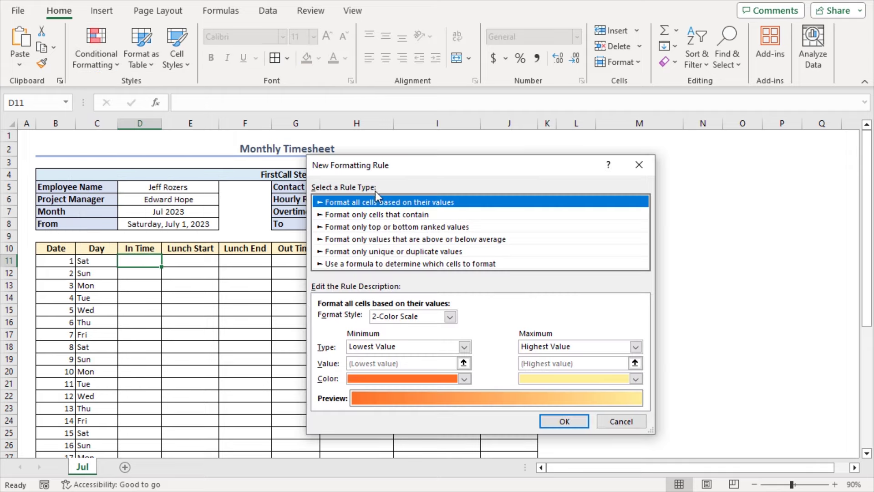
drag(398, 167, 452, 109)
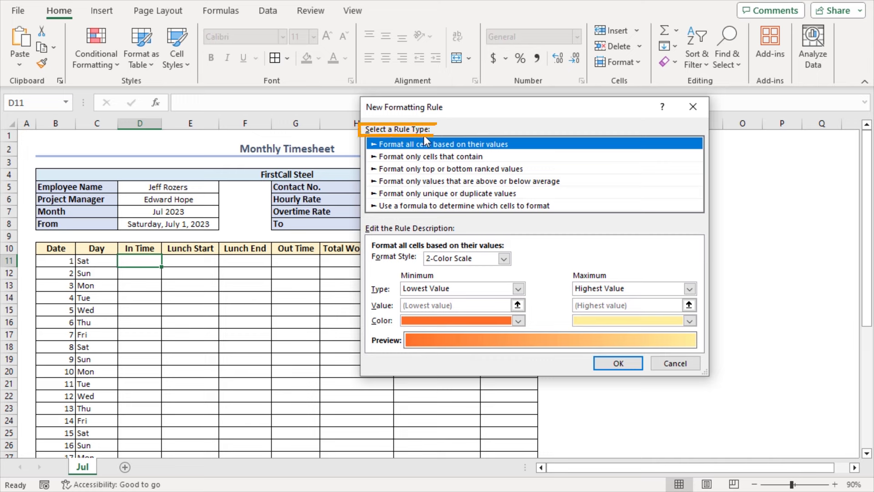
click(390, 206)
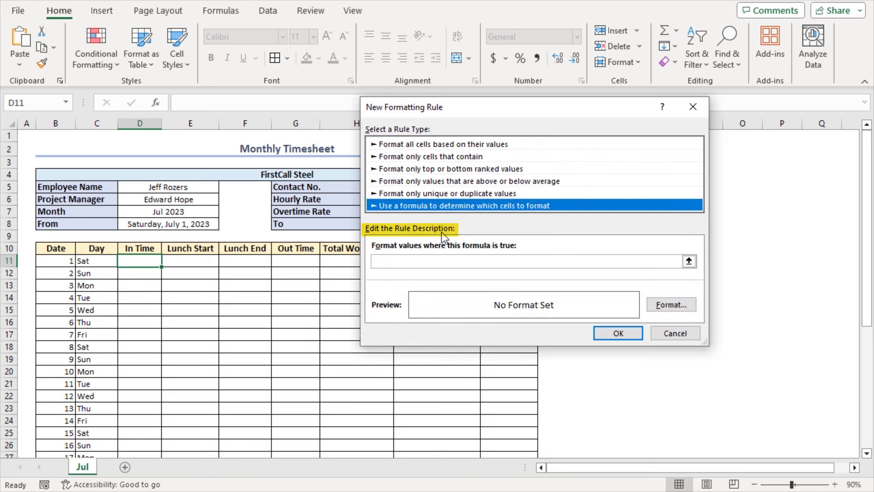
click(395, 259)
text(=)
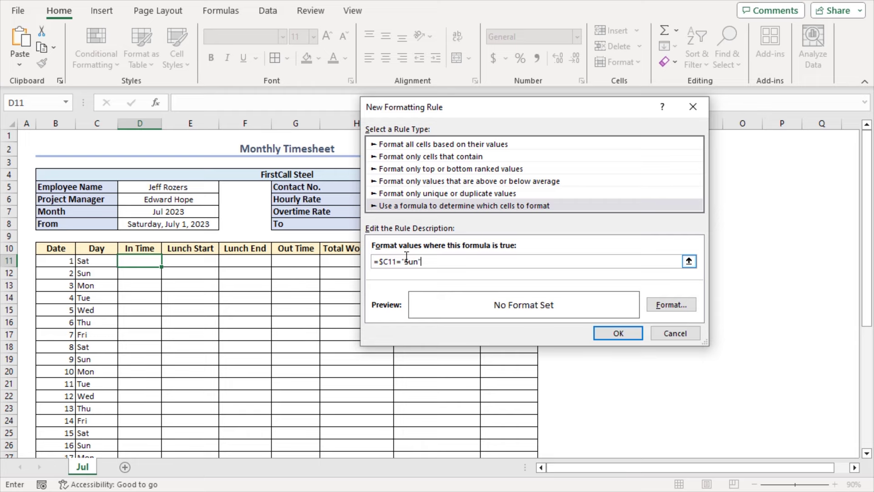
Step: Define a custom fill colour for the rule with Green 147 and Blue 147
click(665, 304)
drag(413, 106, 490, 92)
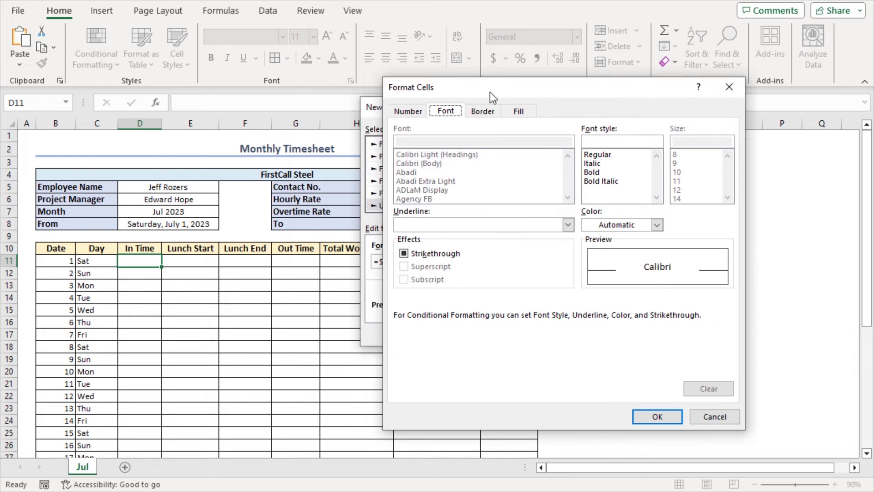
click(519, 111)
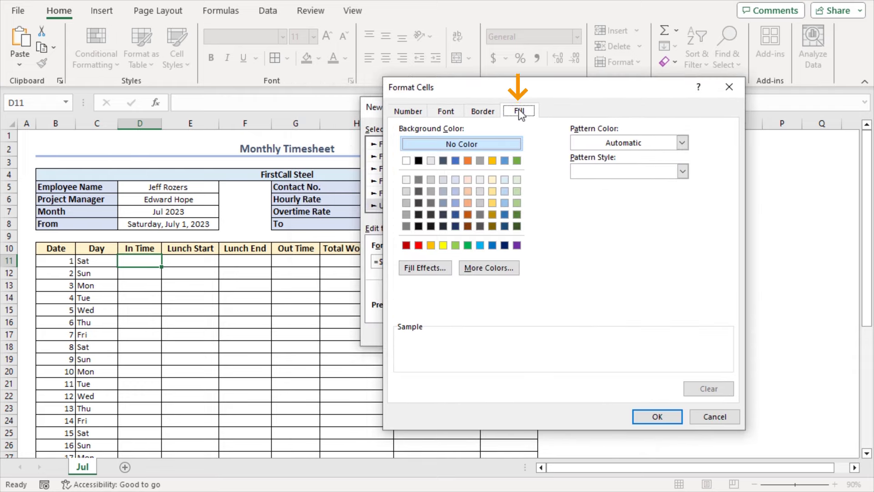
click(479, 268)
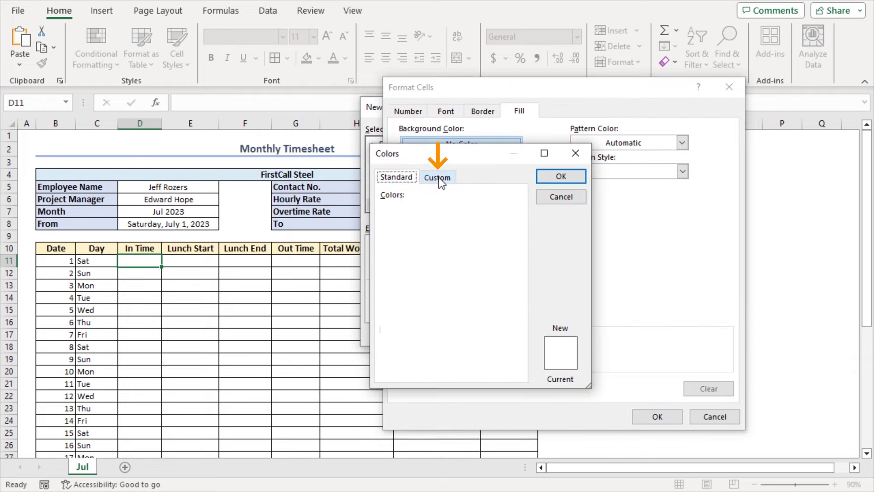
click(438, 178)
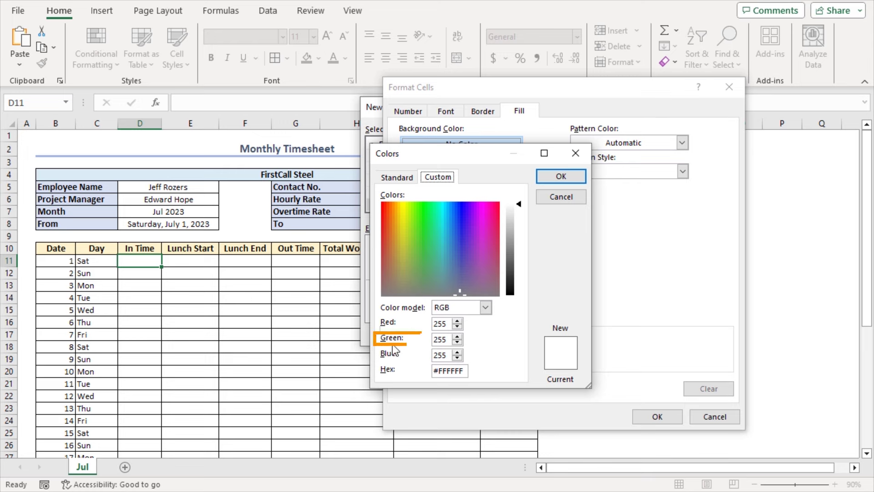
drag(449, 338, 430, 342)
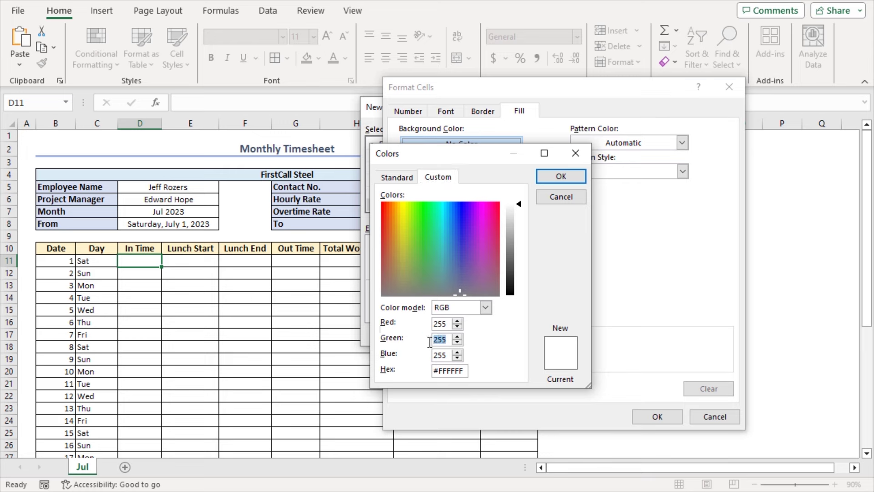
text(147)
click(442, 357)
drag(442, 356, 417, 361)
text(147)
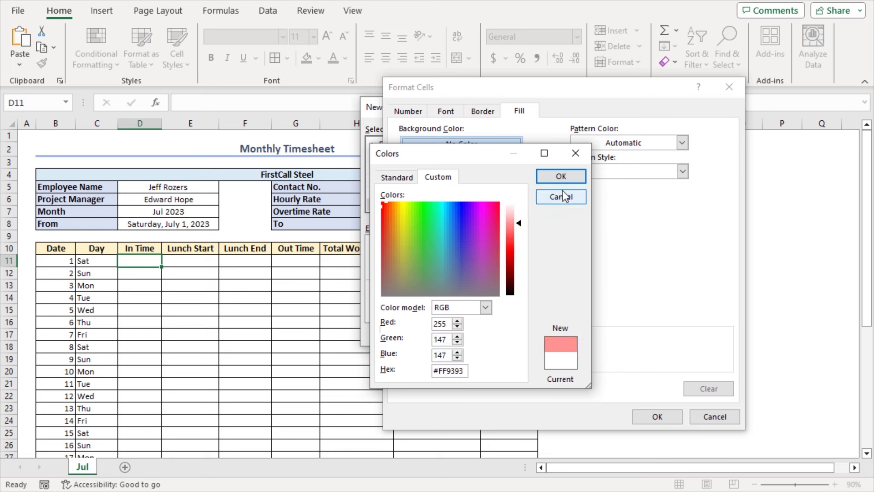
Step: Accept the pink #FF9393 fill and save the Sunday highlighting rule
click(561, 173)
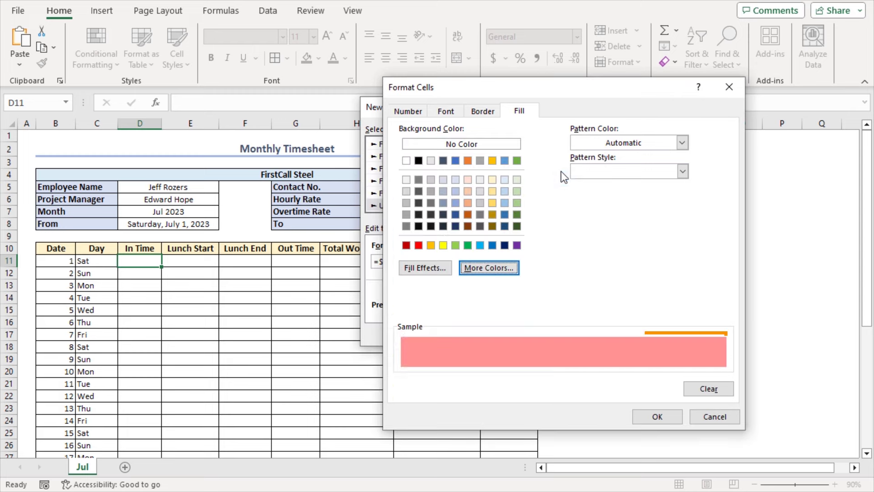
click(656, 416)
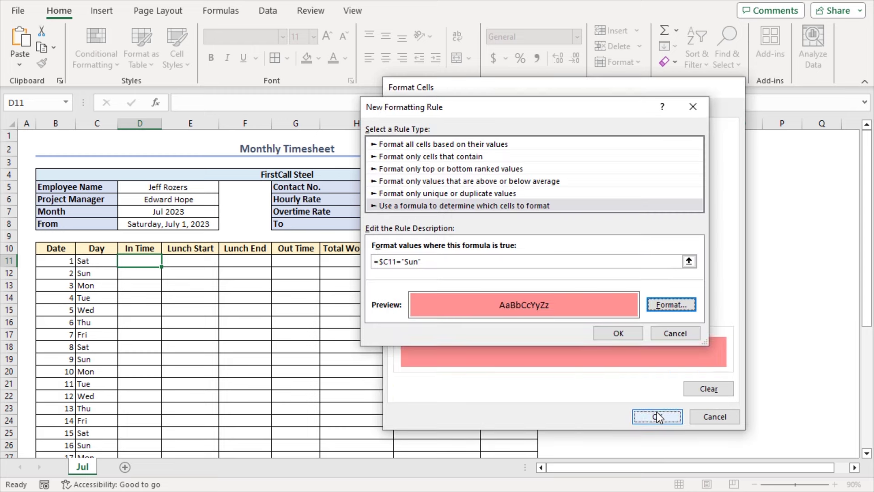
click(616, 333)
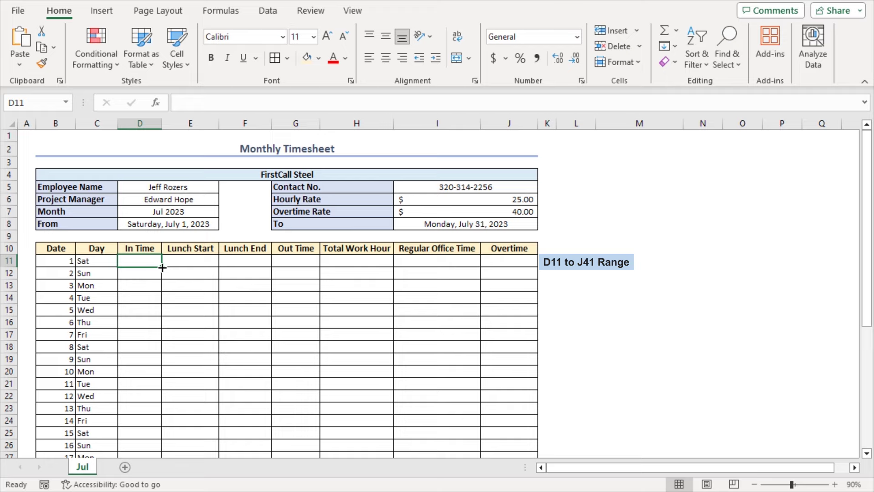
Step: Copy D11's Sunday conditional format across D11:J41 and deselect to check the pink rows
drag(165, 264, 499, 398)
scroll(498, 398, up, 5)
click(203, 309)
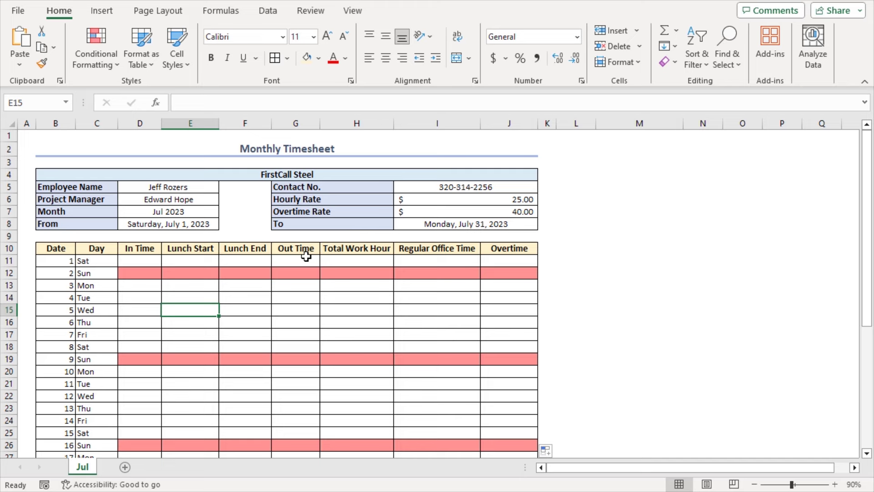
Step: Enter July 1 times: in 8:00, lunch 13:00–14:00, out 18:00
click(136, 261)
text(8:00)
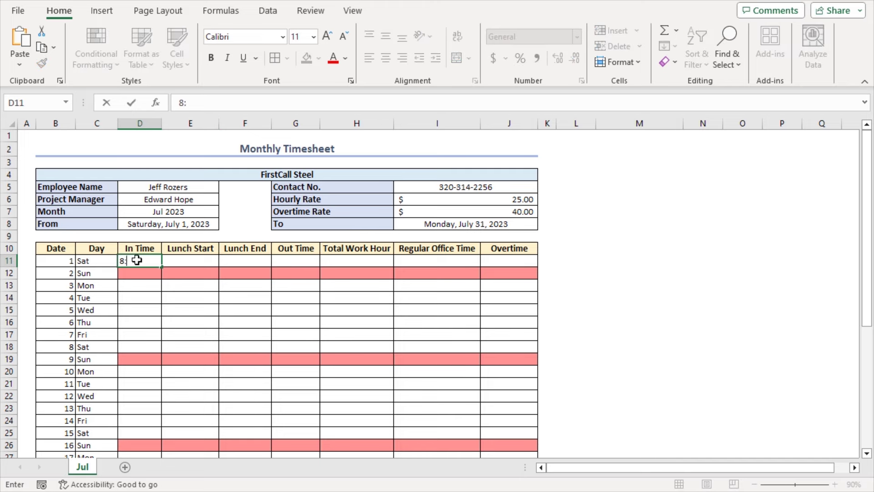
key(Tab)
text(13:00)
key(Tab)
text(14:00)
key(Tab)
text(18:00)
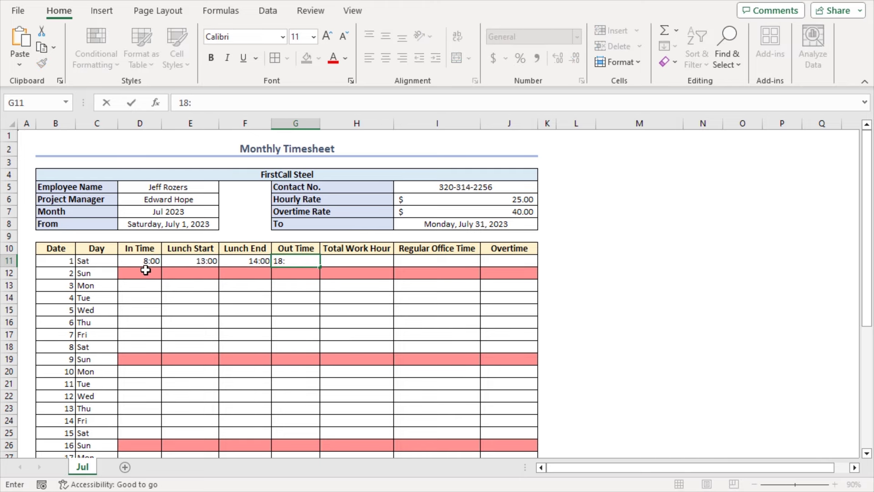
Step: Enter July 3 times: in 8:30, lunch 13:00–14:00, out 19:30
click(143, 285)
text(8:30)
key(Tab)
text(13:00)
key(Tab)
text(14:00)
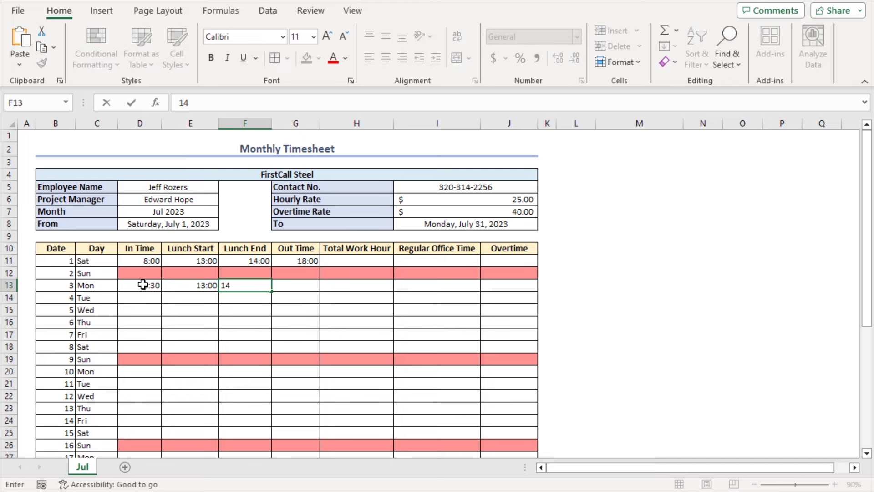
key(Tab)
text(19:30)
key(Return)
Step: Enter July 4 times (8:15, 13:30, 14:00, 19:00) and select D13:G14
text(8:15)
key(Tab)
text(13:30)
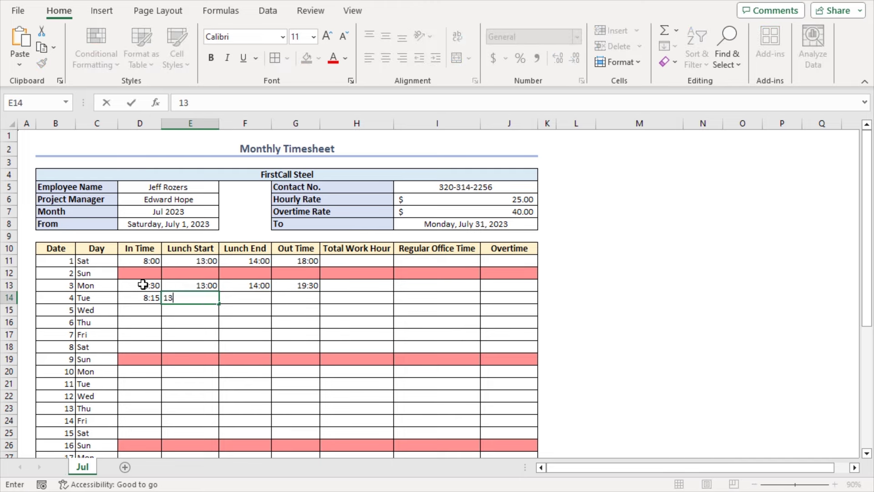
key(Tab)
text(14:00)
key(Tab)
text(19:00)
drag(143, 284, 274, 296)
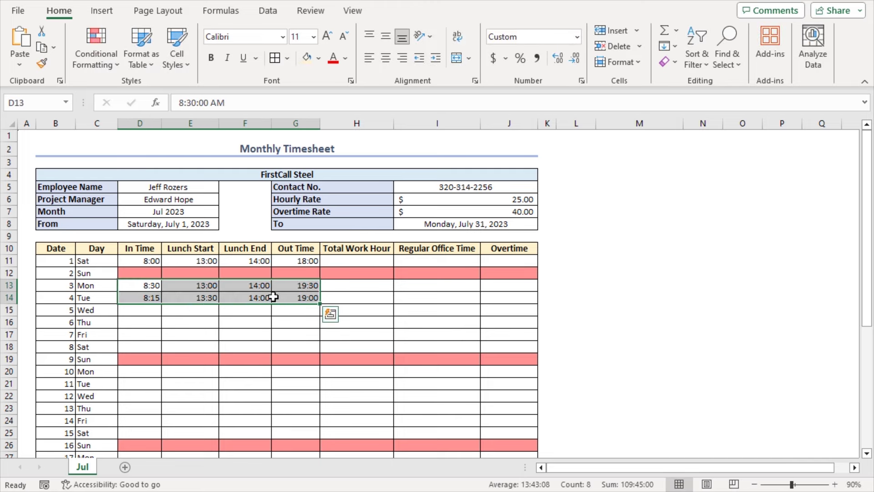